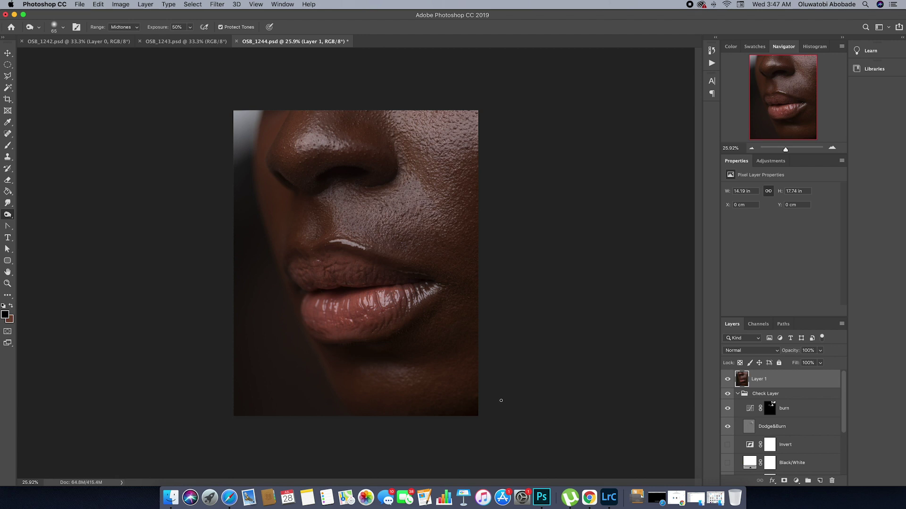
- Switch to Lightroom Classic, import the three photos from the nengi folder, and look through the imported set
{"action": "left_click", "coordinate": [608, 497]}
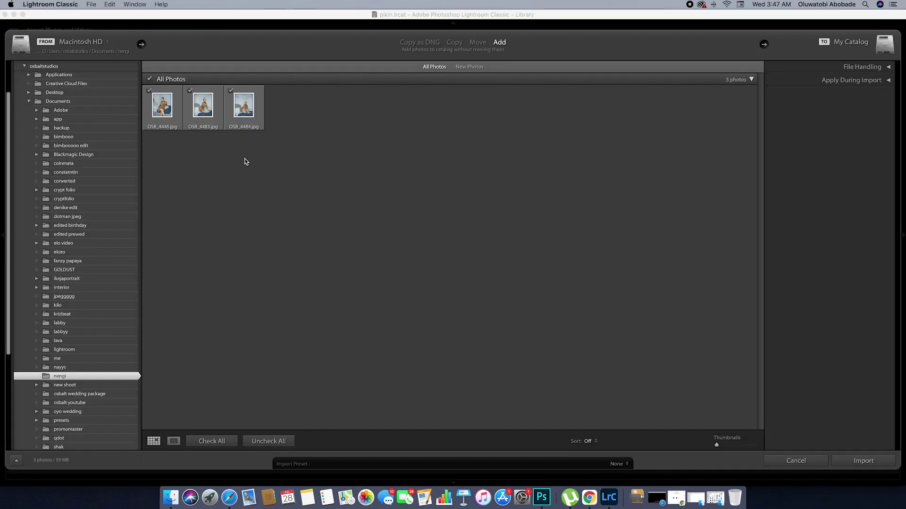
{"action": "left_click", "coordinate": [848, 460]}
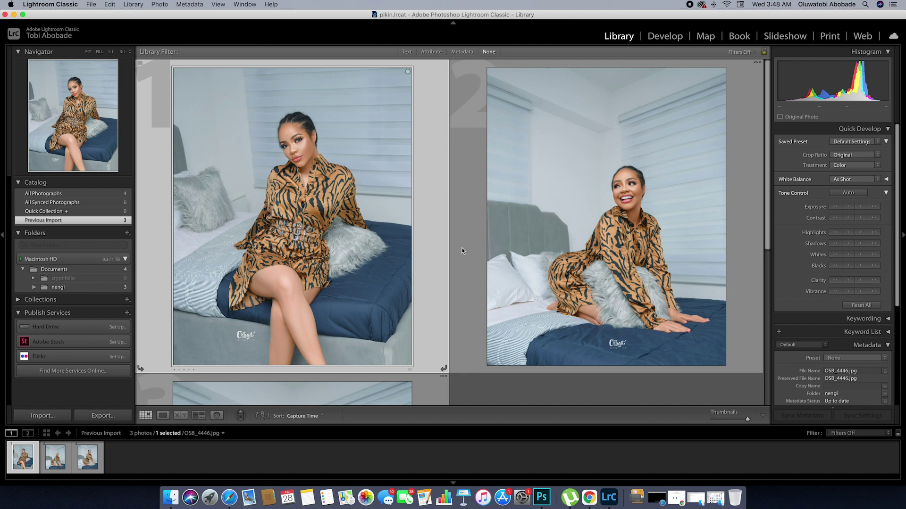
{"action": "scroll", "coordinate": [479, 259], "scroll_direction": "down", "scroll_amount": 5}
{"action": "scroll", "coordinate": [384, 229], "scroll_direction": "up", "scroll_amount": 5}
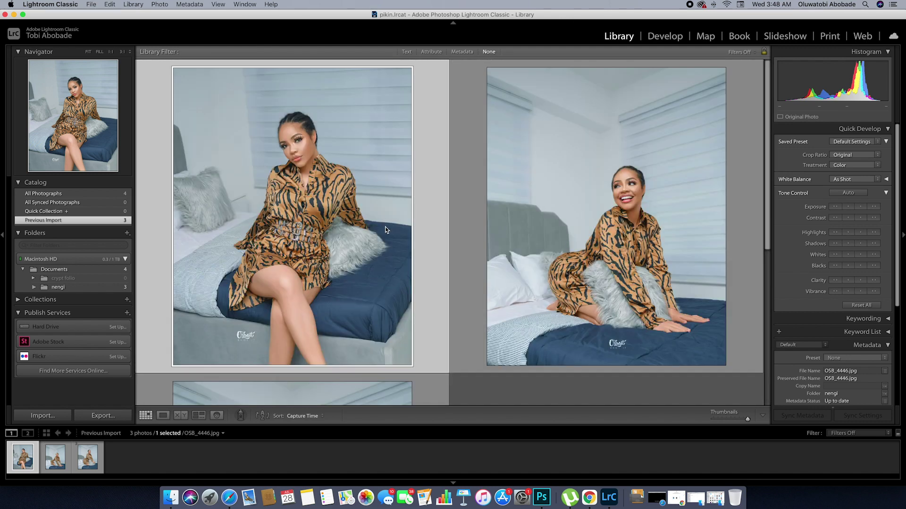
- Open the first photo, OSB_4446.jpg, in the Develop module and show it alone without the before/after comparison
{"action": "double_click", "coordinate": [346, 209]}
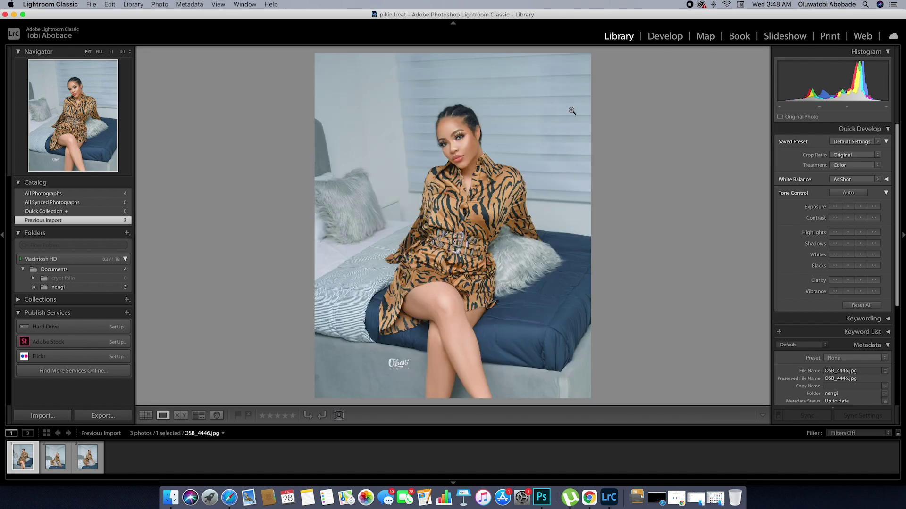
{"action": "left_click", "coordinate": [660, 36]}
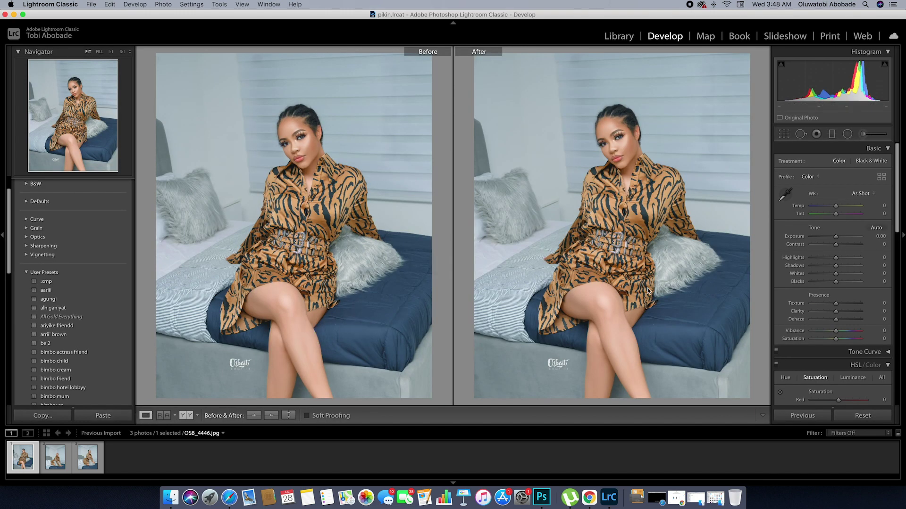
{"action": "key", "text": "y"}
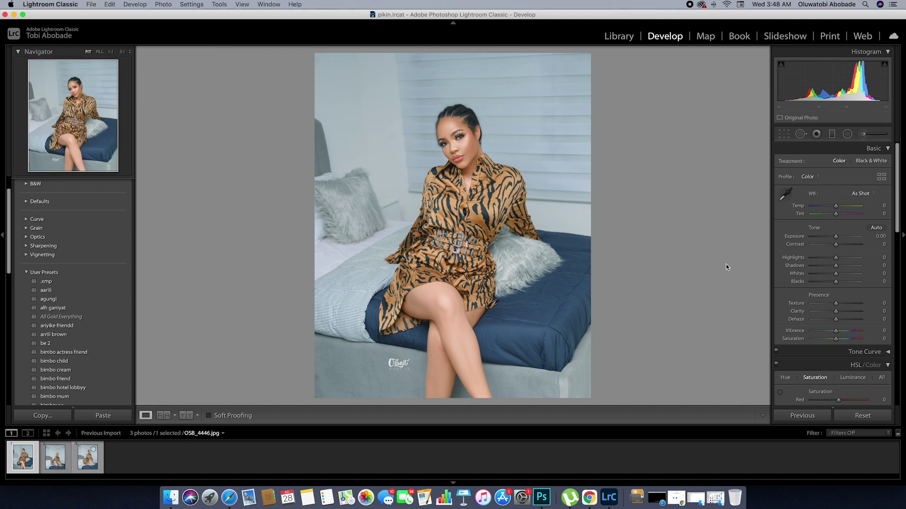
- Set Exposure to −0.10, Highlights to −31, Shadows to −60, Whites to +10 and Blacks to −7
{"action": "left_click", "coordinate": [836, 238]}
{"action": "left_click_drag", "start_coordinate": [836, 239], "coordinate": [830, 261]}
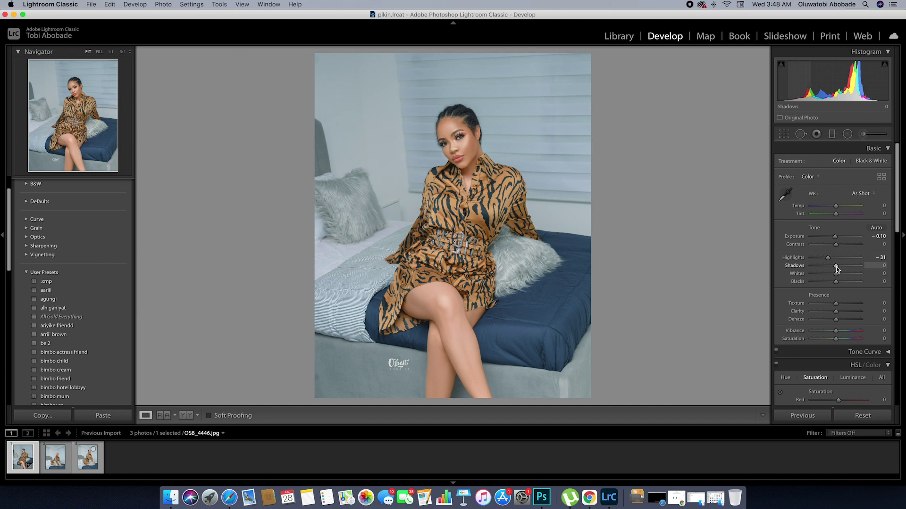
{"action": "mouse_move", "coordinate": [835, 267]}
{"action": "left_mouse_down"}
{"action": "mouse_move", "coordinate": [822, 272]}
{"action": "mouse_move", "coordinate": [845, 275]}
{"action": "mouse_move", "coordinate": [827, 284]}
{"action": "mouse_move", "coordinate": [833, 281]}
{"action": "left_mouse_up"}
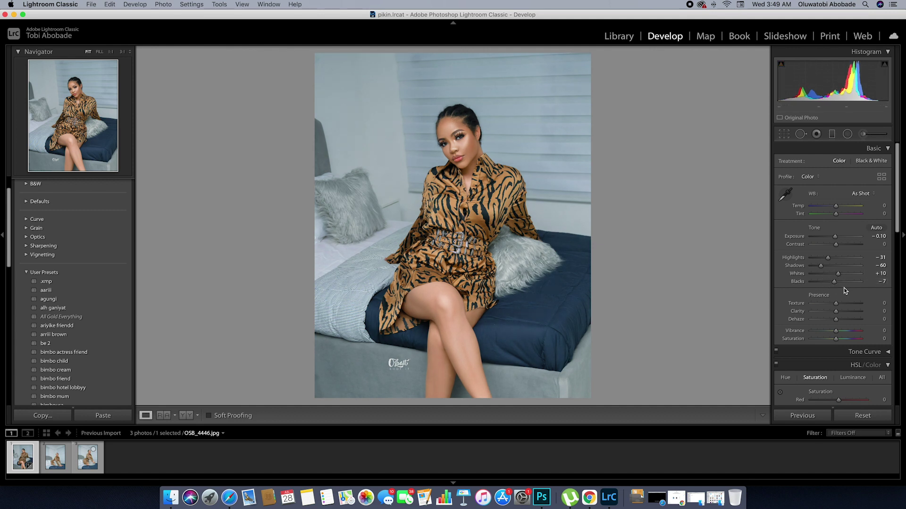
- Set the photo's Texture to +5, Vibrance to +60 and overall Saturation to −5
{"action": "scroll", "coordinate": [845, 290], "scroll_direction": "down", "scroll_amount": 3}
{"action": "left_click", "coordinate": [836, 255]}
{"action": "left_click_drag", "start_coordinate": [836, 255], "coordinate": [838, 257]}
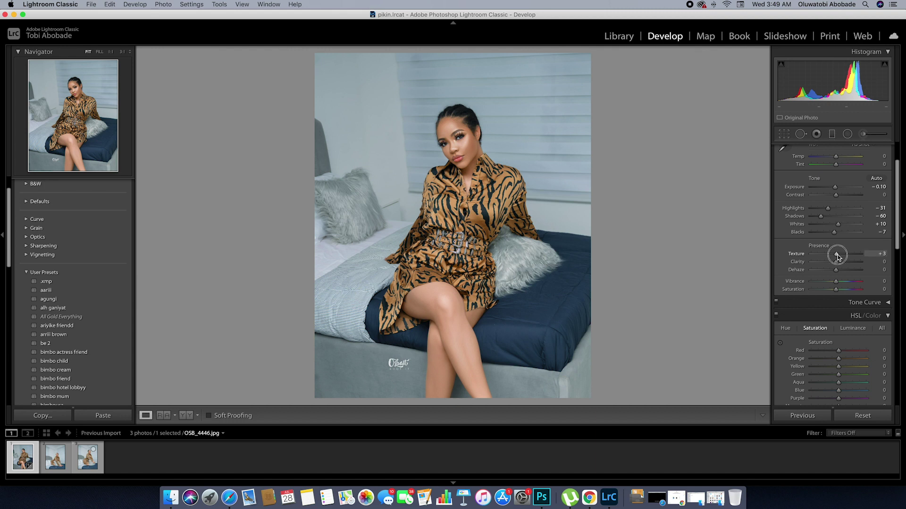
{"action": "left_click", "coordinate": [837, 282]}
{"action": "mouse_move", "coordinate": [836, 283]}
{"action": "left_mouse_down"}
{"action": "mouse_move", "coordinate": [857, 283]}
{"action": "mouse_move", "coordinate": [834, 291]}
{"action": "mouse_move", "coordinate": [850, 284]}
{"action": "left_mouse_up"}
- Raise the upper tones of the red channel's tone curve with a point at input 182, output 189
{"action": "scroll", "coordinate": [853, 290], "scroll_direction": "down", "scroll_amount": 1}
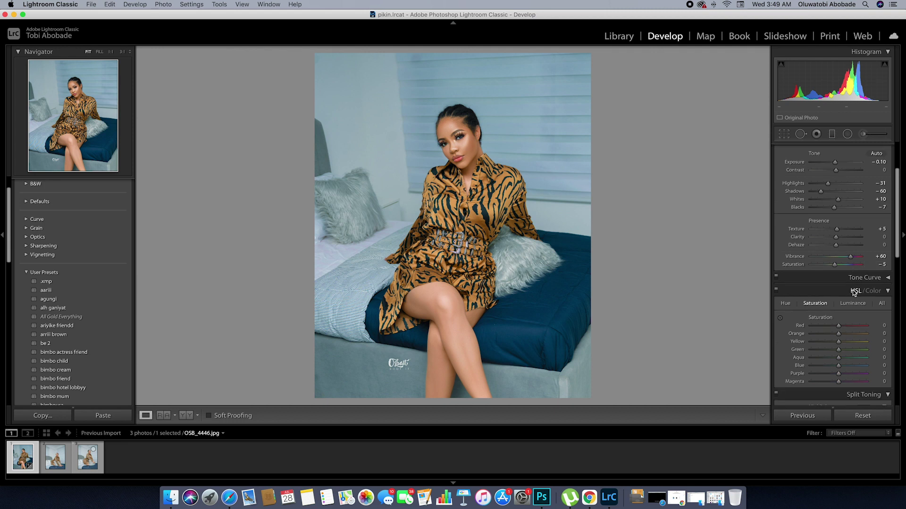
{"action": "left_click", "coordinate": [882, 279]}
{"action": "left_click", "coordinate": [831, 275]}
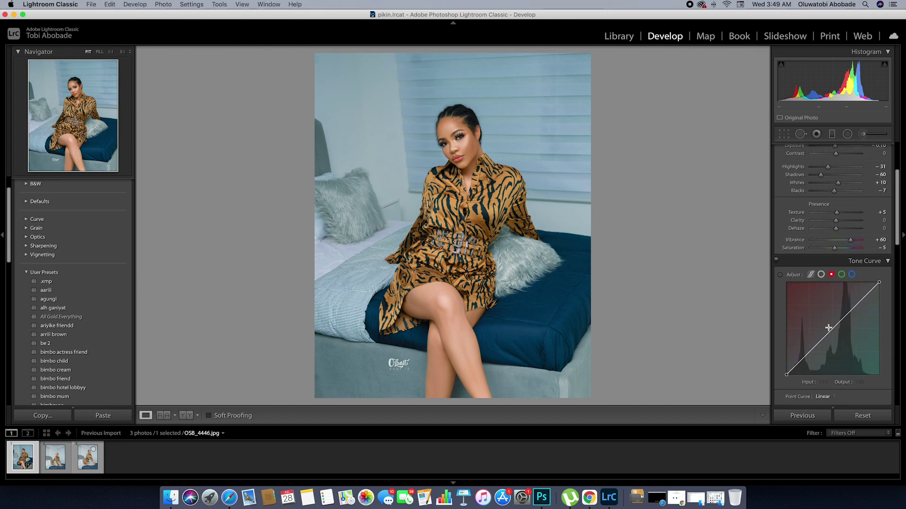
{"action": "left_click", "coordinate": [853, 308]}
{"action": "left_click_drag", "start_coordinate": [855, 309], "coordinate": [854, 307]}
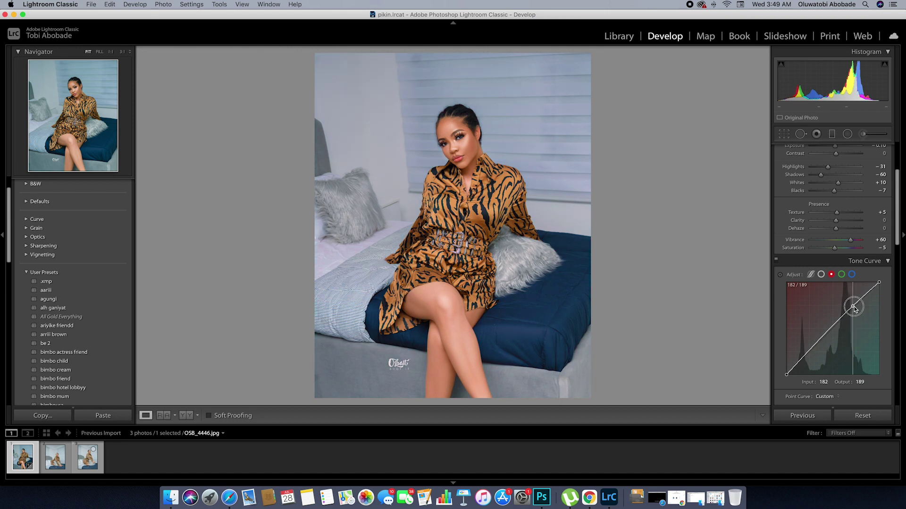
{"action": "left_click", "coordinate": [886, 262]}
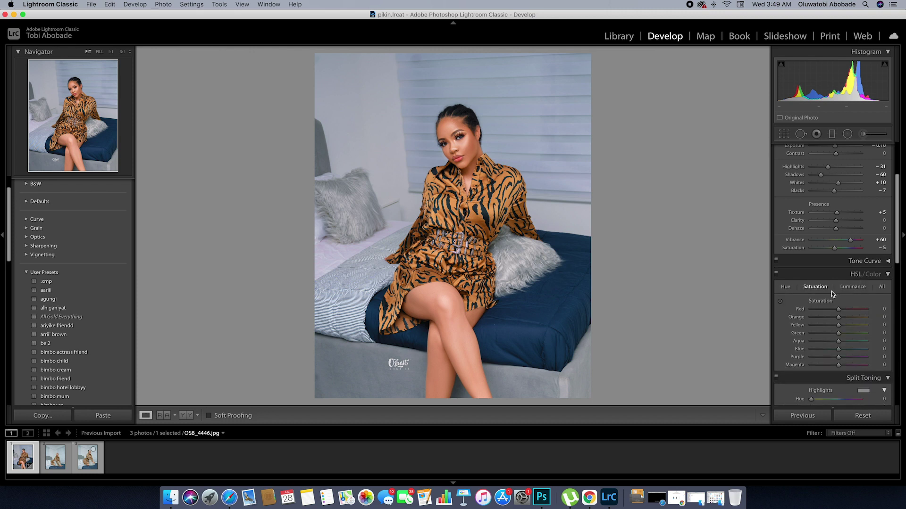
- Adjust the HSL saturation: Red +1, Orange +11, Yellow −12, Aqua −100 and Blue −35
{"action": "left_click_drag", "start_coordinate": [839, 310], "coordinate": [839, 311]}
{"action": "left_click_drag", "start_coordinate": [838, 319], "coordinate": [778, 343]}
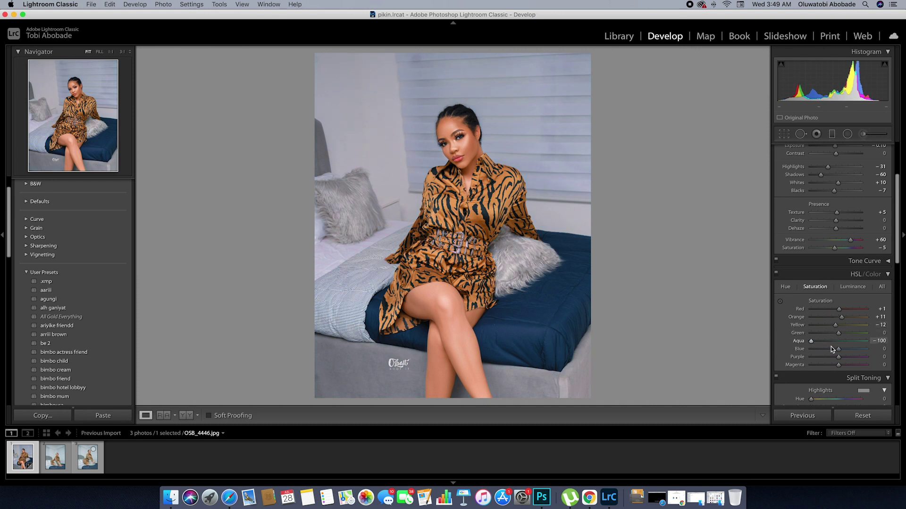
{"action": "left_click_drag", "start_coordinate": [837, 349], "coordinate": [829, 351]}
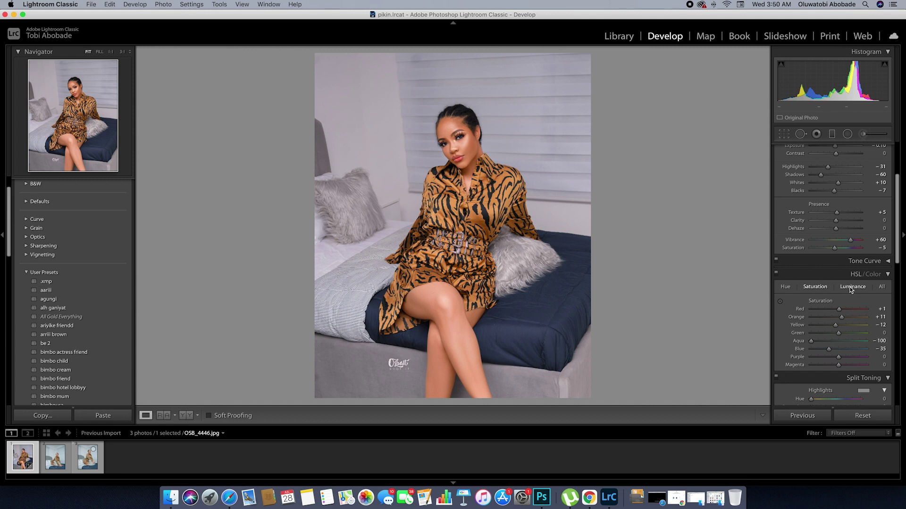
{"action": "left_click_drag", "start_coordinate": [838, 365], "coordinate": [840, 366]}
- Shift the HSL hues: Blue to +4, Aqua to −4, and Orange slightly
{"action": "left_click", "coordinate": [785, 287]}
{"action": "left_click", "coordinate": [838, 350]}
{"action": "left_click_drag", "start_coordinate": [839, 352], "coordinate": [837, 343]}
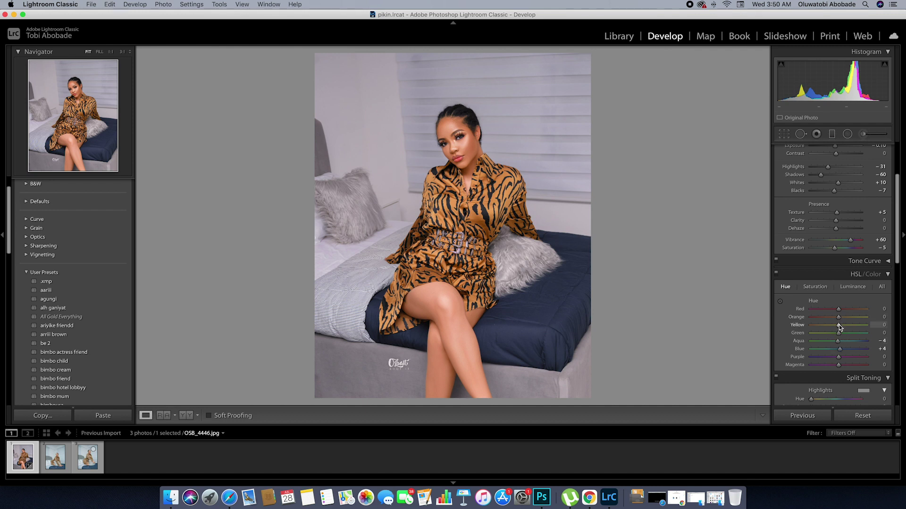
{"action": "left_click_drag", "start_coordinate": [839, 319], "coordinate": [838, 318]}
- Split-tone the highlights with Hue 95 and Saturation 5
{"action": "left_click", "coordinate": [887, 275]}
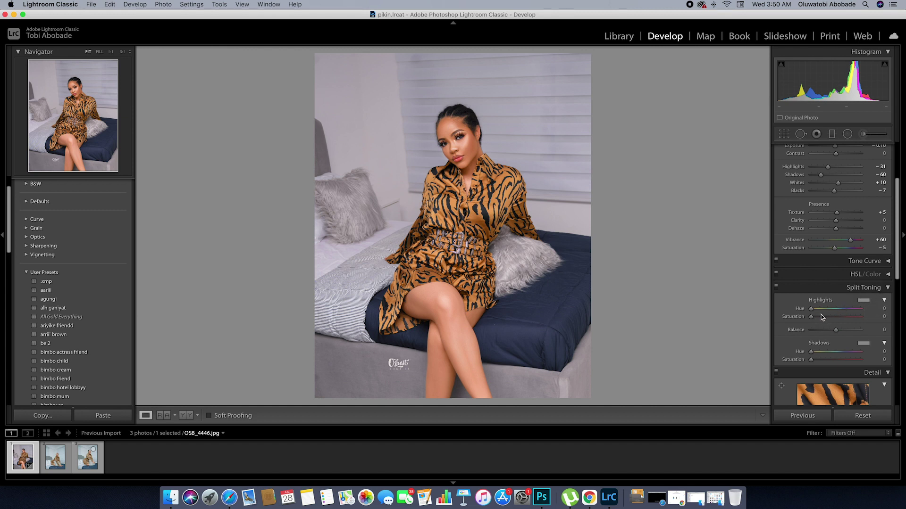
{"action": "mouse_move", "coordinate": [812, 318]}
{"action": "left_mouse_down"}
{"action": "mouse_move", "coordinate": [826, 310]}
{"action": "mouse_move", "coordinate": [815, 320]}
{"action": "left_mouse_up"}
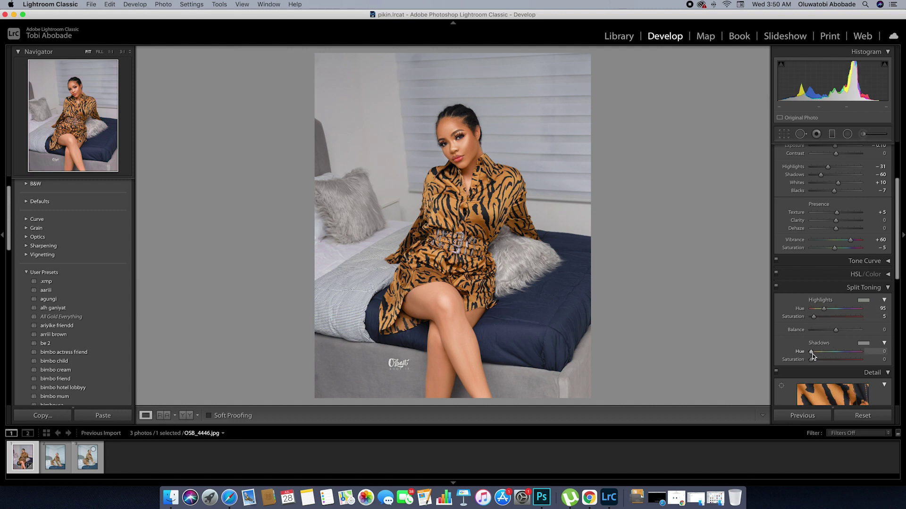
- Set the sharpening amount to 4 and the color noise reduction to 8
{"action": "scroll", "coordinate": [845, 363], "scroll_direction": "down", "scroll_amount": 10}
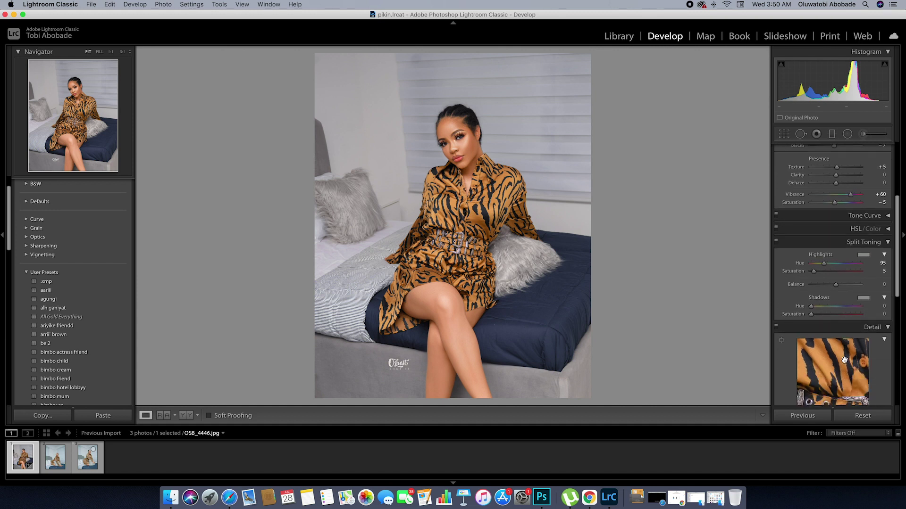
{"action": "left_click_drag", "start_coordinate": [811, 313], "coordinate": [813, 313]}
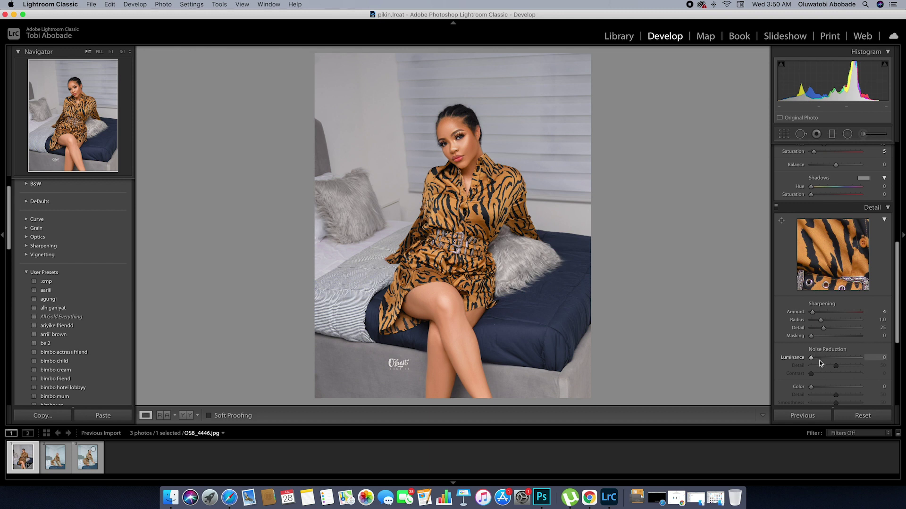
{"action": "scroll", "coordinate": [817, 363], "scroll_direction": "down", "scroll_amount": 3}
{"action": "left_click_drag", "start_coordinate": [811, 350], "coordinate": [817, 352]}
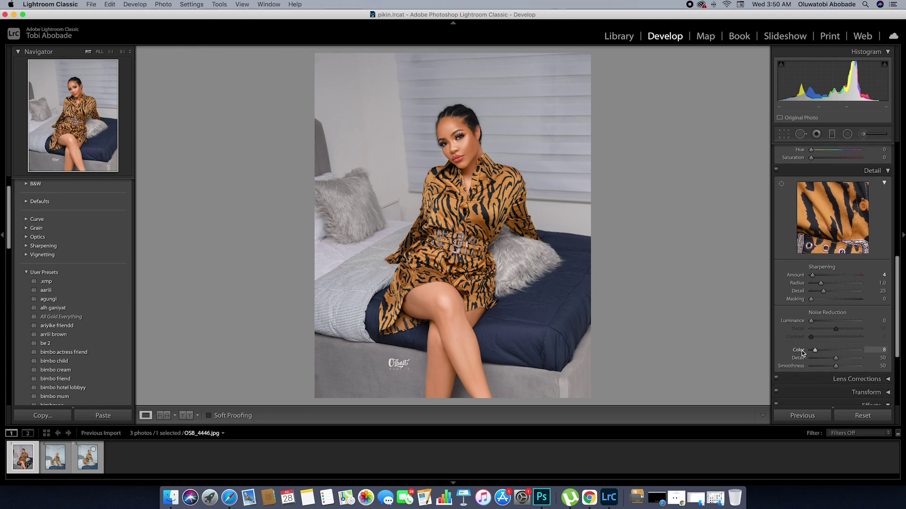
- Add film grain to the photo with an amount of 10
{"action": "scroll", "coordinate": [802, 350], "scroll_direction": "down", "scroll_amount": 5}
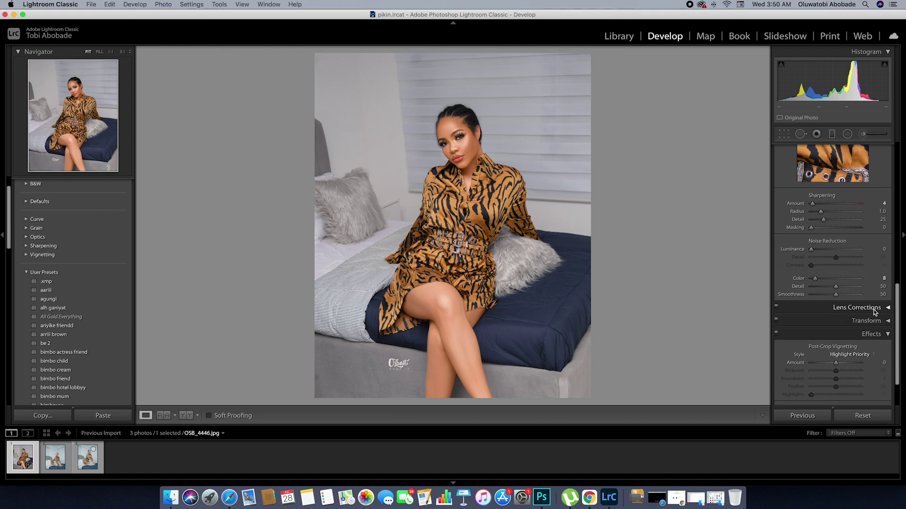
{"action": "scroll", "coordinate": [877, 327], "scroll_direction": "down", "scroll_amount": 3}
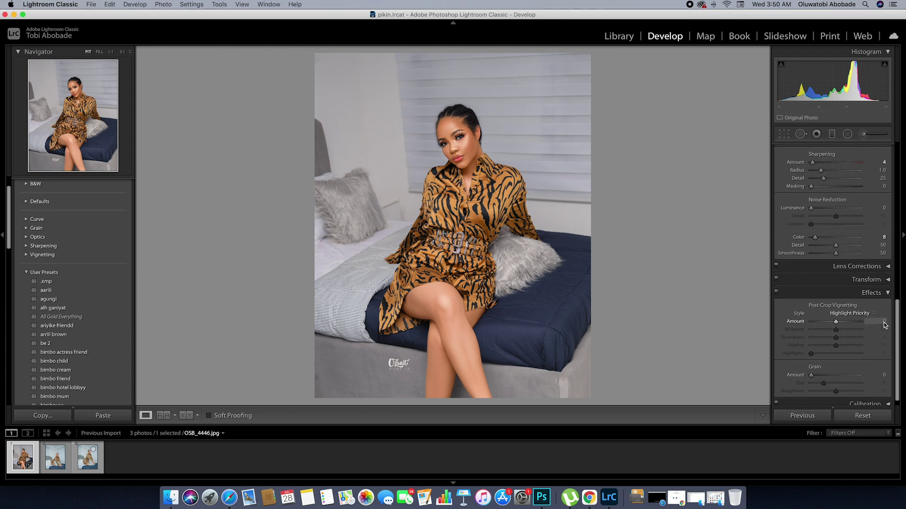
{"action": "left_click", "coordinate": [812, 368]}
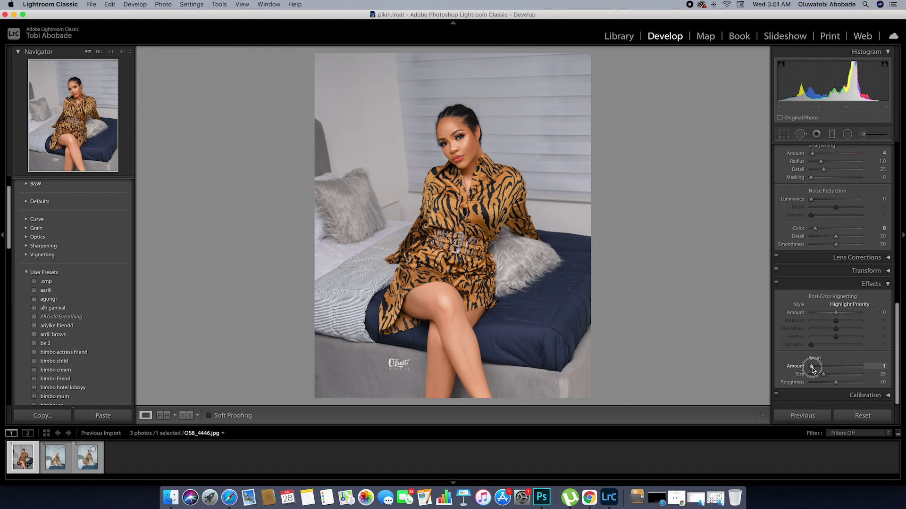
{"action": "left_click_drag", "start_coordinate": [812, 369], "coordinate": [817, 370]}
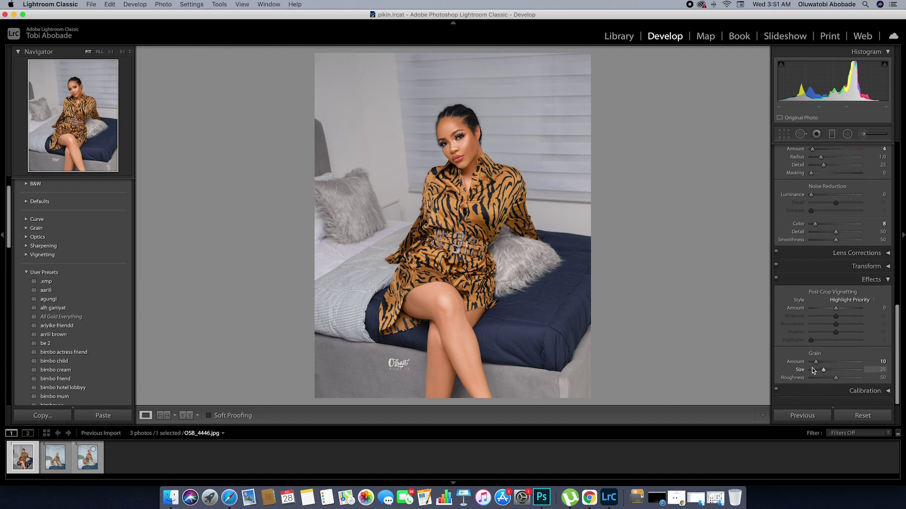
- Lower the upper tones of the blue channel's tone curve with a point at input 174, output 168
{"action": "scroll", "coordinate": [812, 368], "scroll_direction": "up", "scroll_amount": 10}
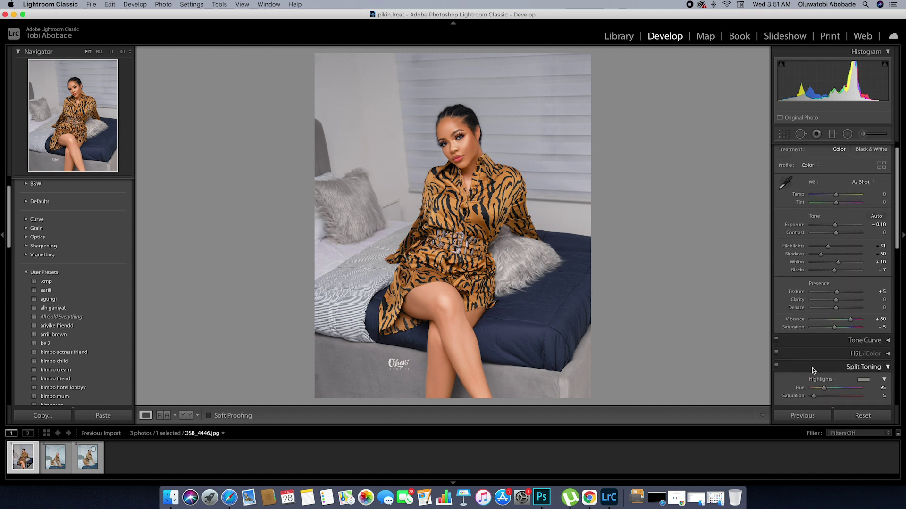
{"action": "left_click", "coordinate": [844, 355]}
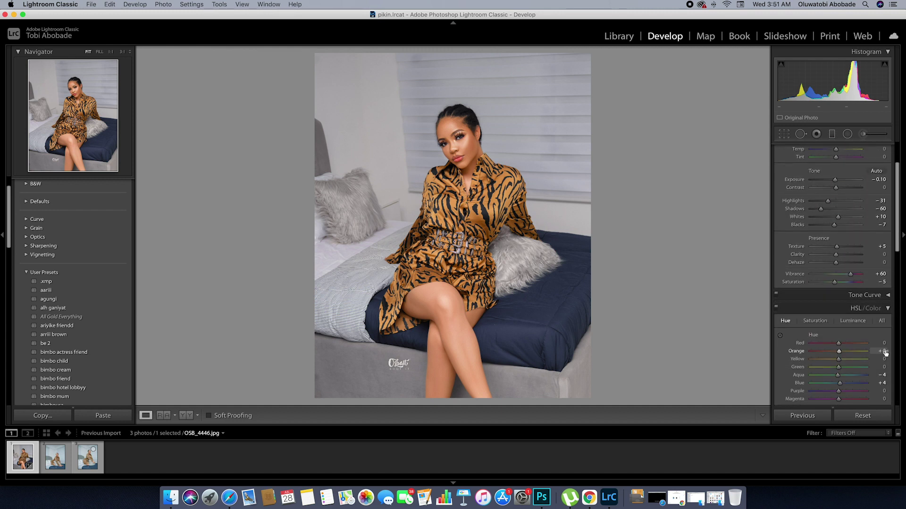
{"action": "left_click", "coordinate": [855, 296]}
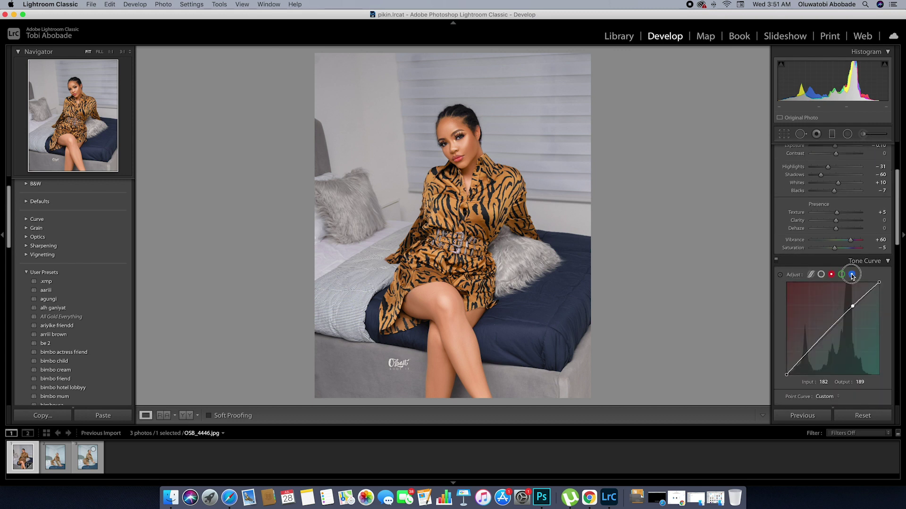
{"action": "left_click", "coordinate": [851, 274]}
{"action": "left_click", "coordinate": [850, 312]}
{"action": "left_click_drag", "start_coordinate": [851, 315], "coordinate": [851, 317]}
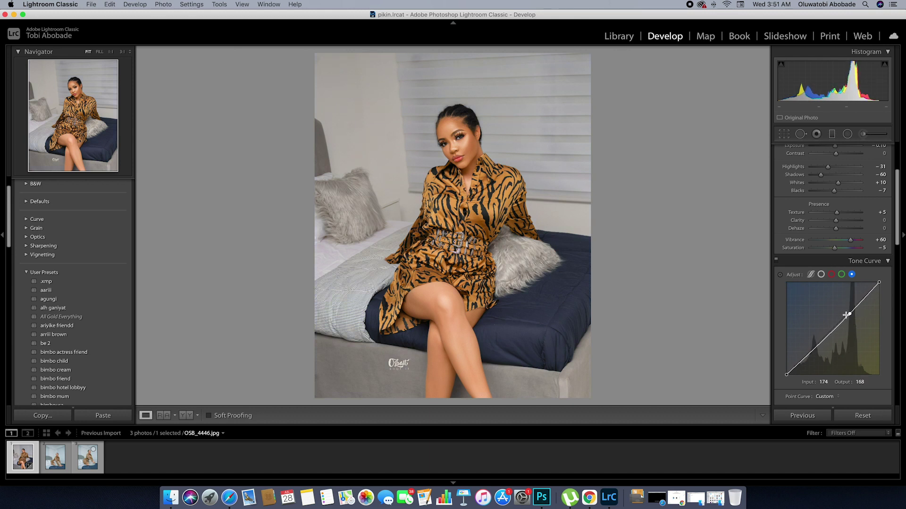
- Lift the shadows of the blue channel's tone curve with a point at input 67, output 73
{"action": "left_click", "coordinate": [811, 350]}
{"action": "left_click_drag", "start_coordinate": [811, 352], "coordinate": [810, 349]}
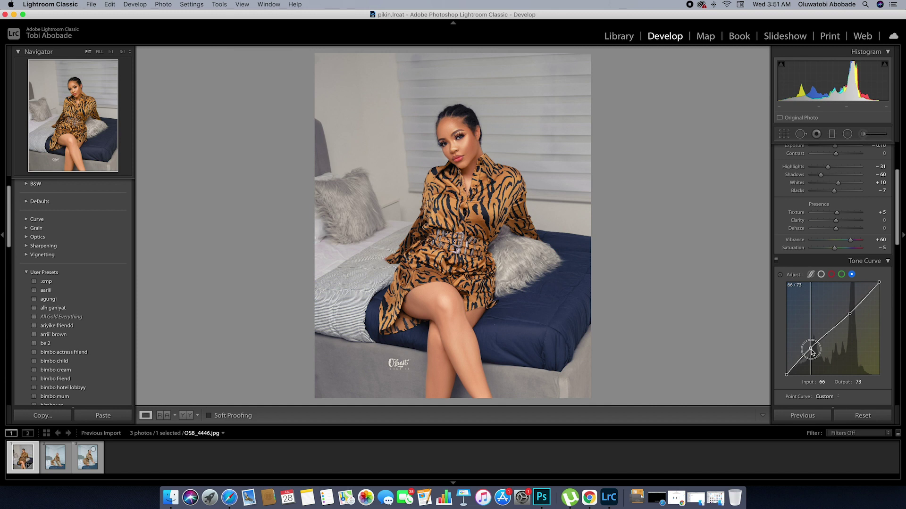
{"action": "left_click_drag", "start_coordinate": [811, 351], "coordinate": [811, 350]}
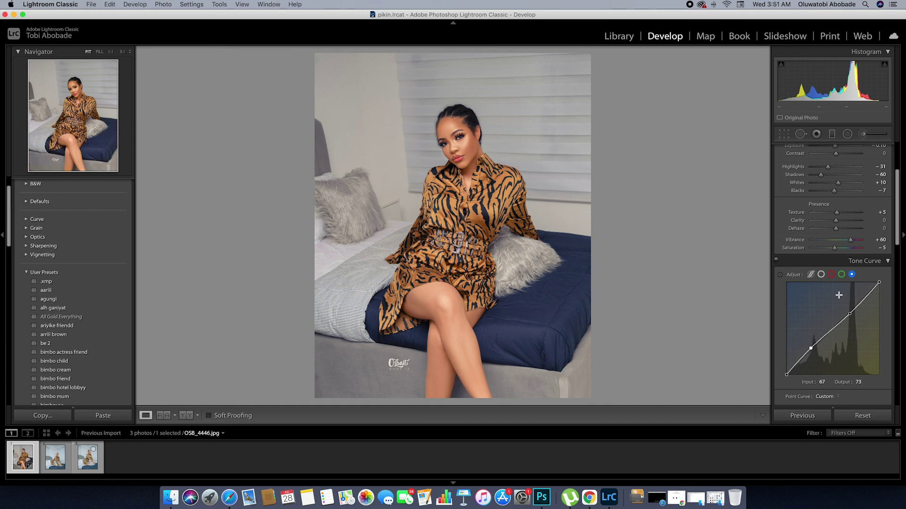
- Pull the shadow part of the red channel's tone curve slightly down
{"action": "left_click", "coordinate": [831, 274]}
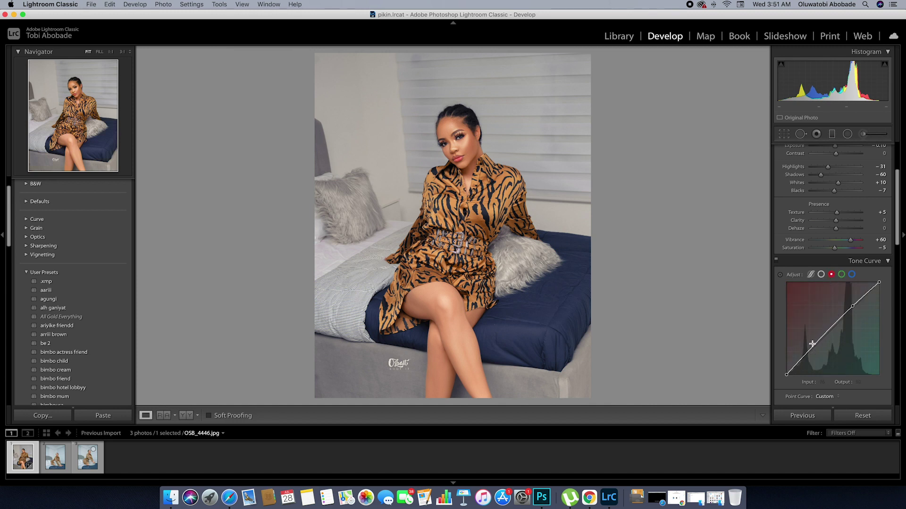
{"action": "left_click_drag", "start_coordinate": [810, 348], "coordinate": [811, 351]}
- Set Contrast to +5 and fine-tune the white balance with Temp −1 and Tint +2
{"action": "scroll", "coordinate": [817, 208], "scroll_direction": "up", "scroll_amount": 3}
{"action": "scroll", "coordinate": [818, 208], "scroll_direction": "up", "scroll_amount": 2}
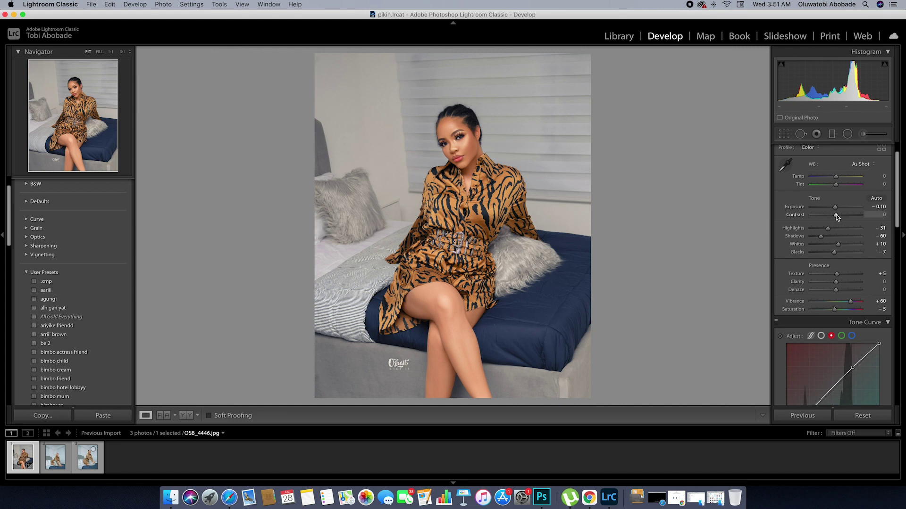
{"action": "left_click_drag", "start_coordinate": [836, 216], "coordinate": [837, 217]}
{"action": "left_click_drag", "start_coordinate": [836, 179], "coordinate": [835, 179]}
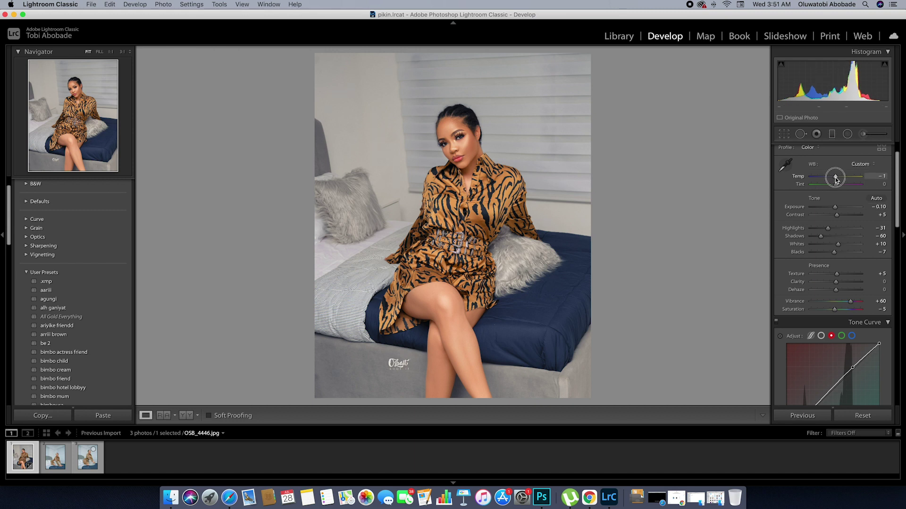
{"action": "left_click_drag", "start_coordinate": [836, 185], "coordinate": [836, 187]}
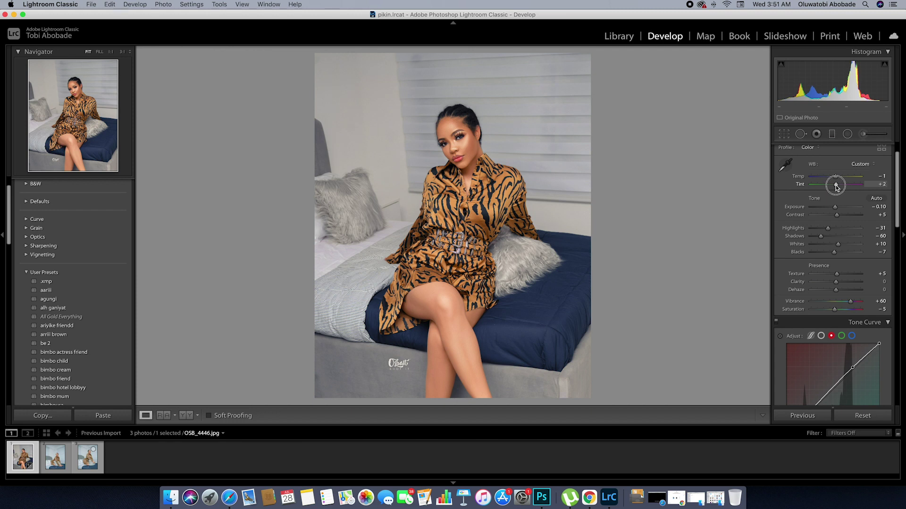
- Add a graduated filter running diagonally from outside the photo's upper-left edge toward the subject's shoulder
{"action": "scroll", "coordinate": [830, 161], "scroll_direction": "up", "scroll_amount": 2}
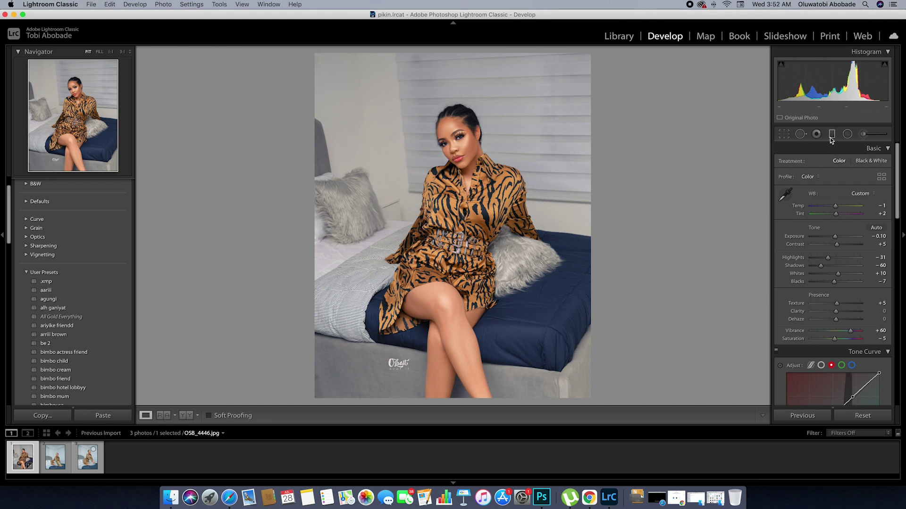
{"action": "left_click", "coordinate": [831, 136]}
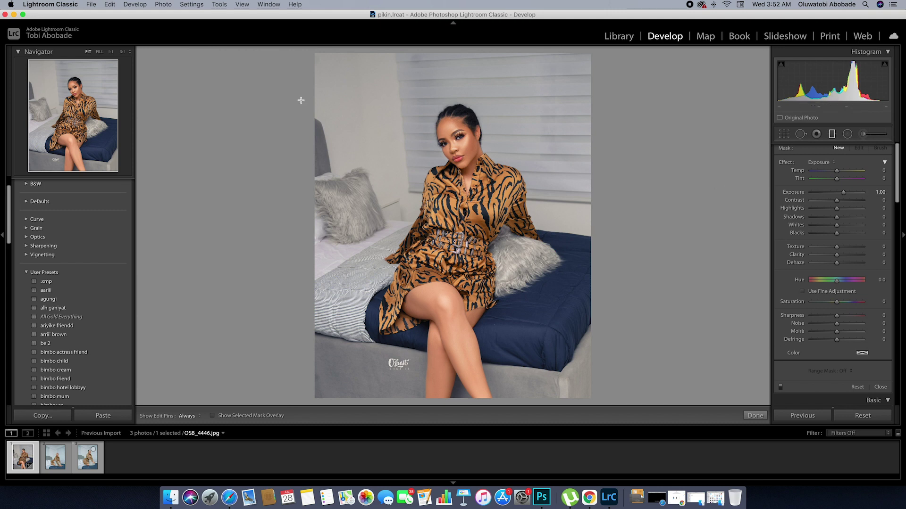
{"action": "left_click_drag", "start_coordinate": [302, 106], "coordinate": [513, 173]}
- Set the graduated filter's Exposure to 0.24, Whites to 22 and Saturation to −20, and finish the filter
{"action": "left_click_drag", "start_coordinate": [843, 192], "coordinate": [838, 197]}
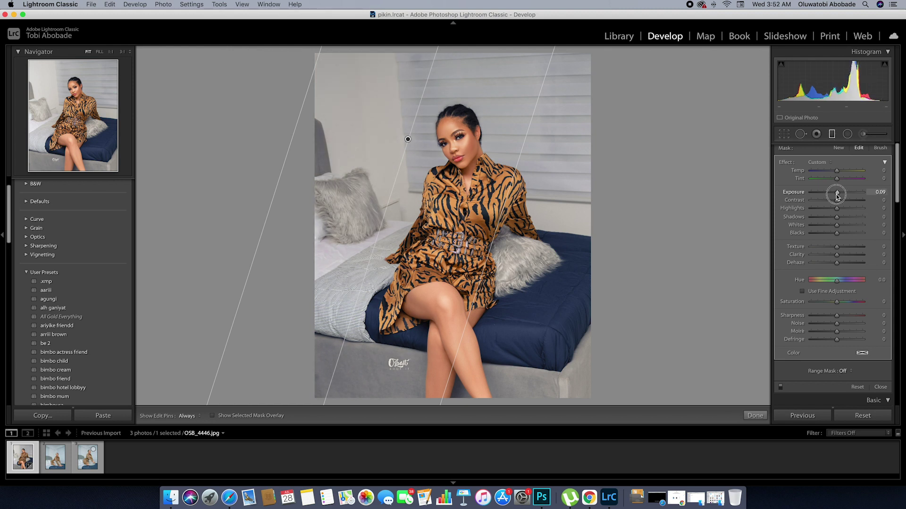
{"action": "left_click_drag", "start_coordinate": [837, 197], "coordinate": [842, 229]}
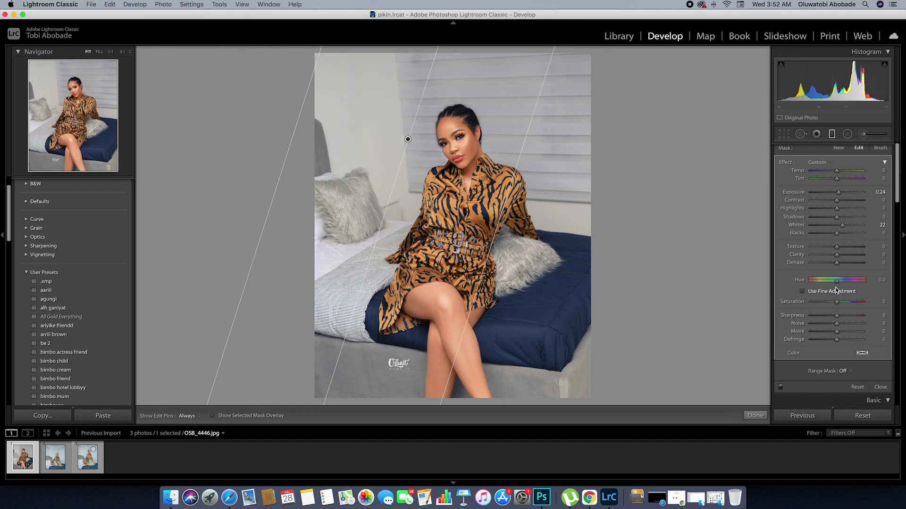
{"action": "left_click_drag", "start_coordinate": [836, 303], "coordinate": [831, 304]}
{"action": "scroll", "coordinate": [839, 176], "scroll_direction": "up", "scroll_amount": 1}
{"action": "scroll", "coordinate": [819, 173], "scroll_direction": "down", "scroll_amount": 1}
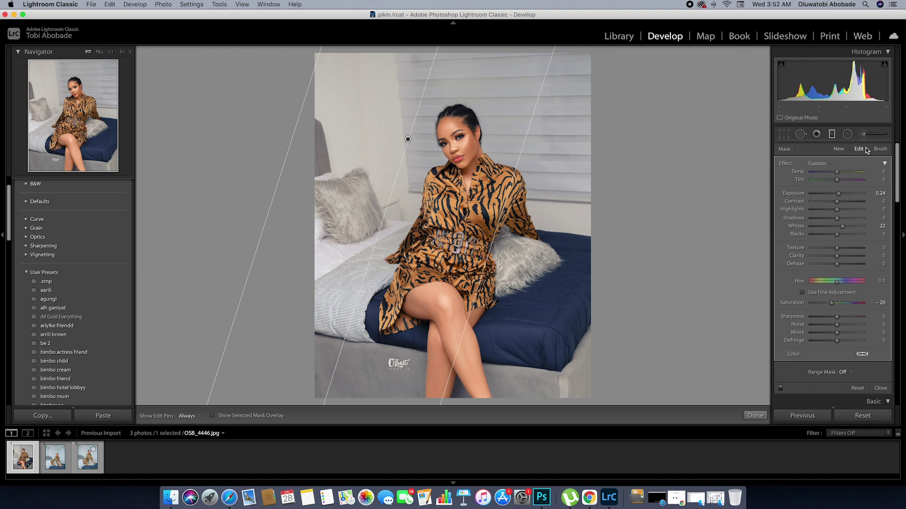
{"action": "left_click", "coordinate": [884, 164]}
{"action": "left_click", "coordinate": [875, 206]}
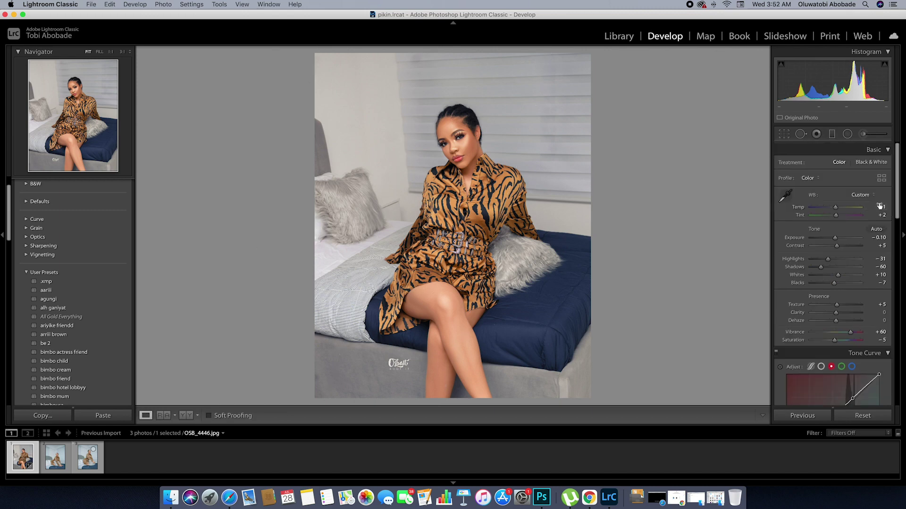
- Compare the before and after versions of OSB_4446.jpg side by side, examining the skin and dress up close, and return to the single-photo view
{"action": "left_click", "coordinate": [185, 417]}
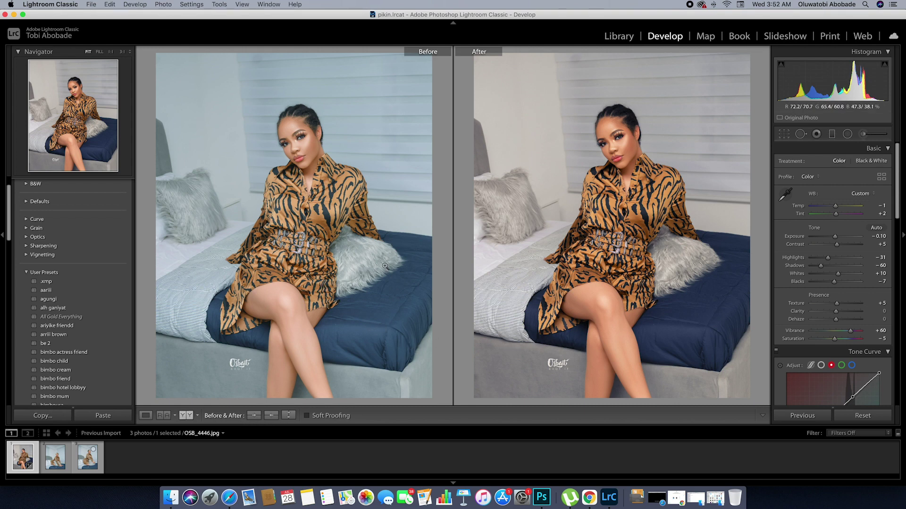
{"action": "left_click", "coordinate": [399, 267]}
{"action": "left_click_drag", "start_coordinate": [290, 234], "coordinate": [330, 368]}
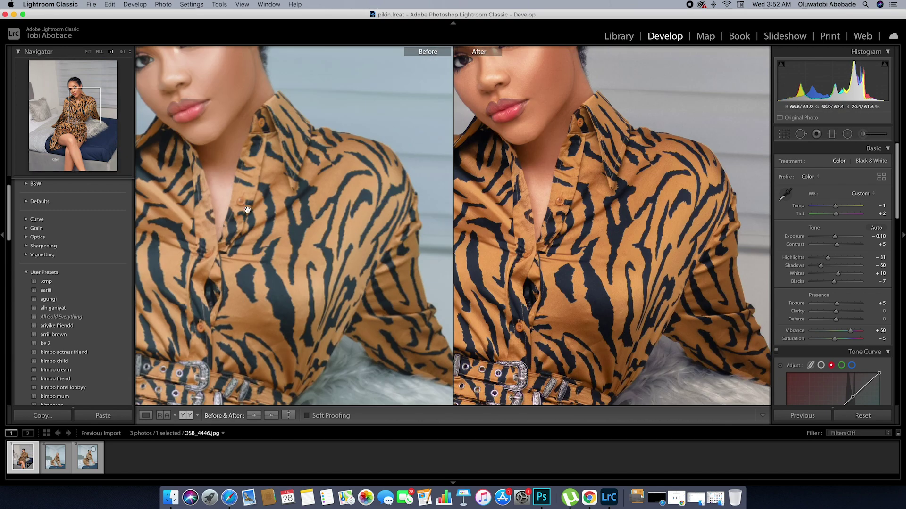
{"action": "left_click_drag", "start_coordinate": [217, 193], "coordinate": [254, 302]}
{"action": "left_click_drag", "start_coordinate": [280, 231], "coordinate": [255, 210]}
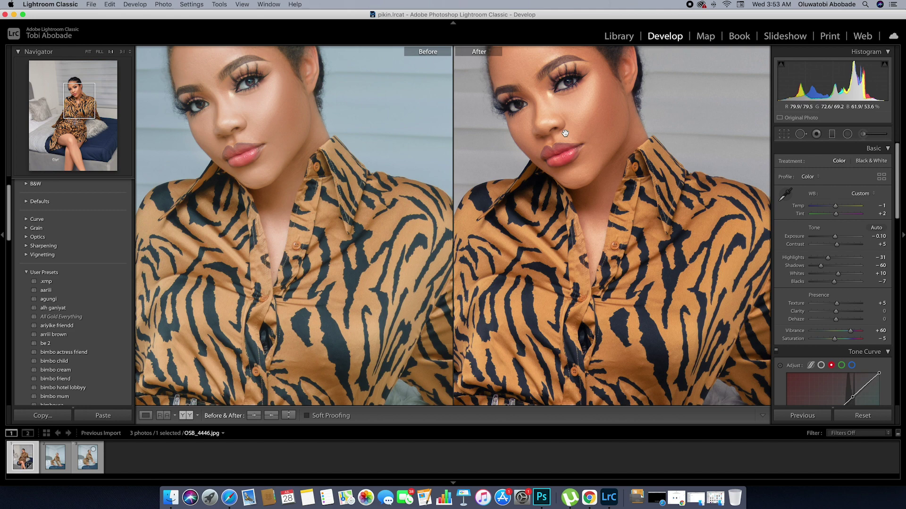
{"action": "left_click", "coordinate": [404, 213]}
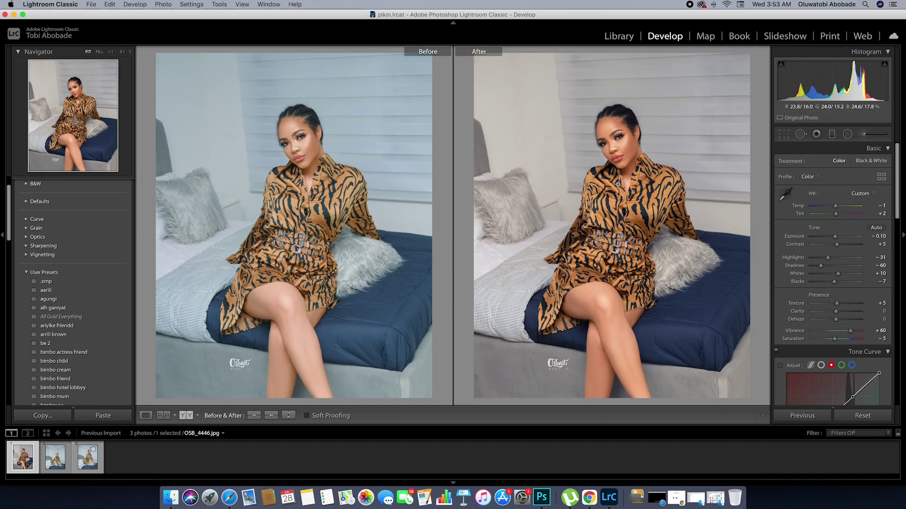
{"action": "left_click", "coordinate": [541, 280]}
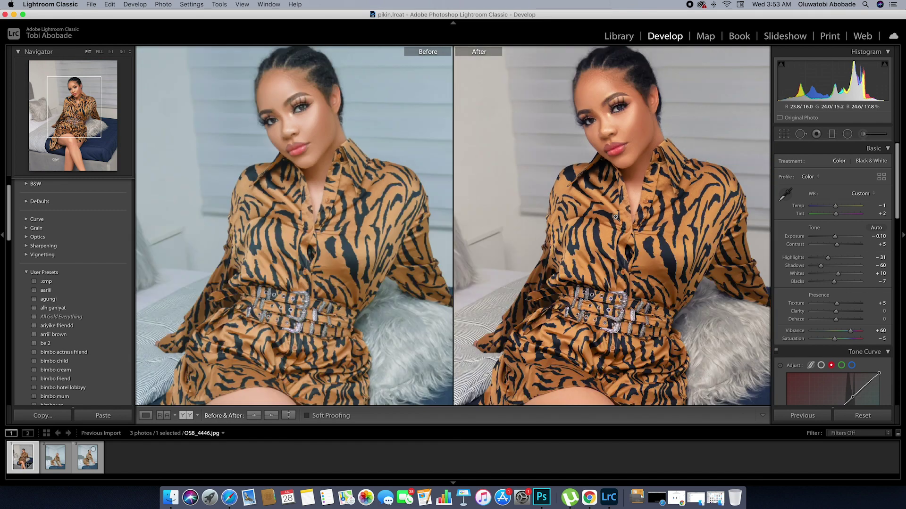
{"action": "left_click", "coordinate": [541, 279]}
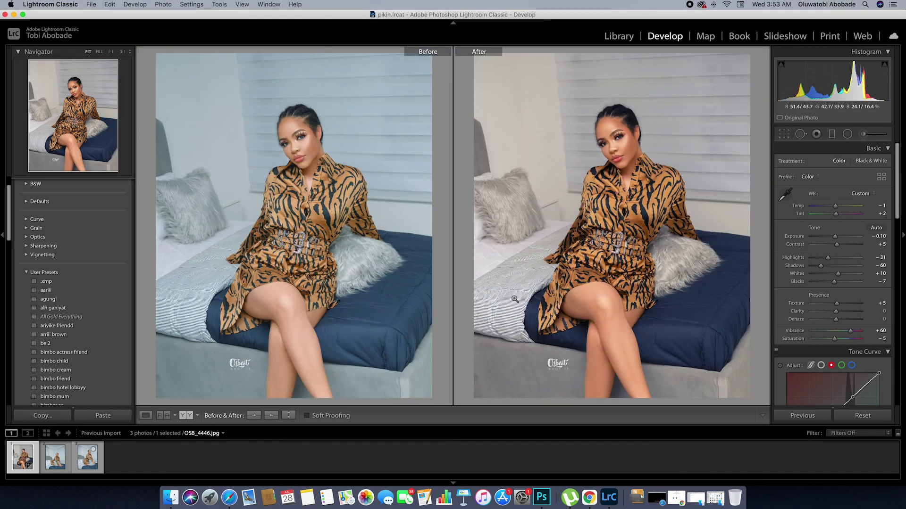
{"action": "left_click", "coordinate": [55, 458]}
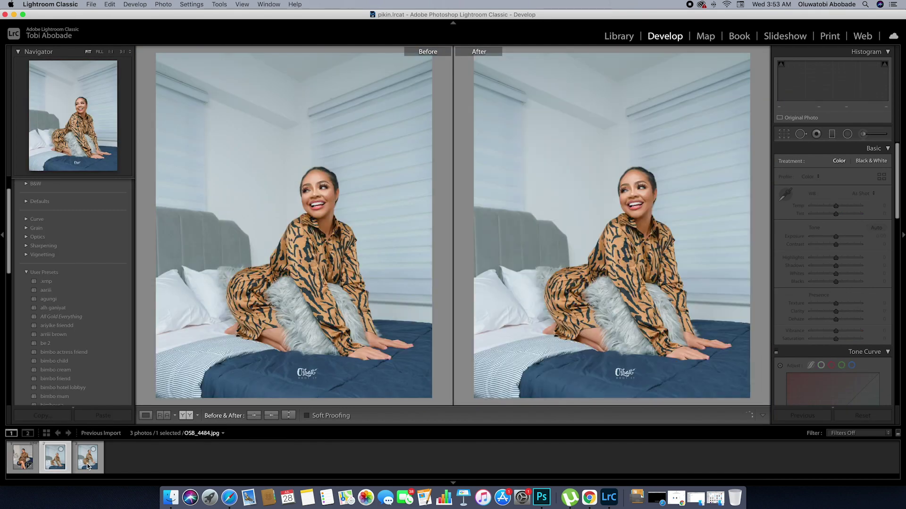
{"action": "left_click", "coordinate": [23, 456]}
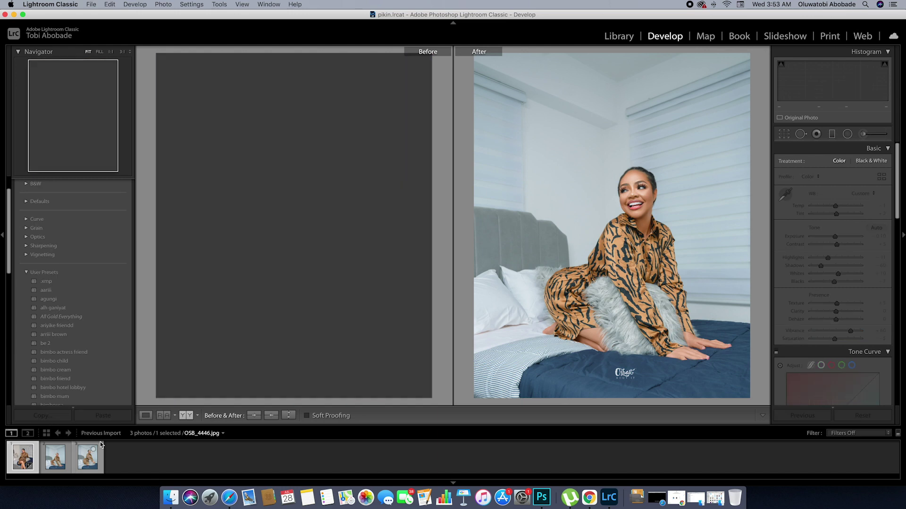
{"action": "left_click", "coordinate": [144, 415]}
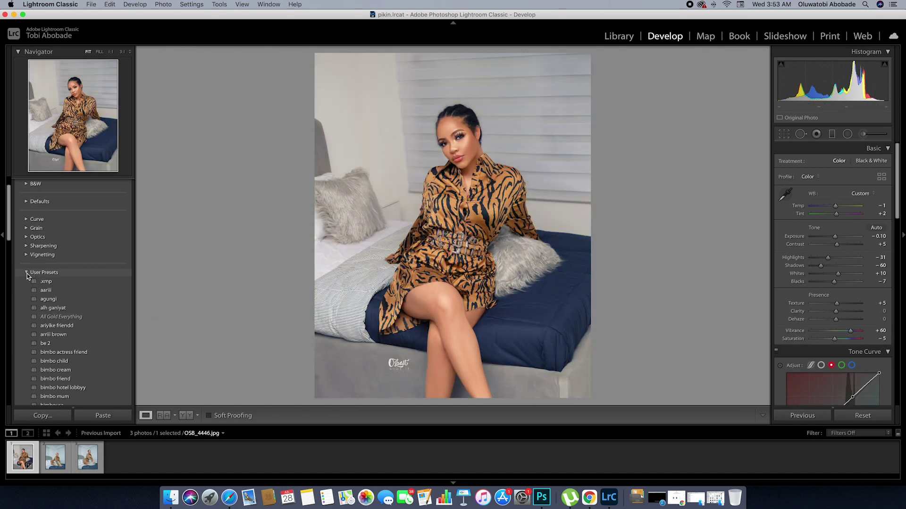
- Start a new develop preset from the current settings and name it "osb magenta"
{"action": "left_click", "coordinate": [27, 273]}
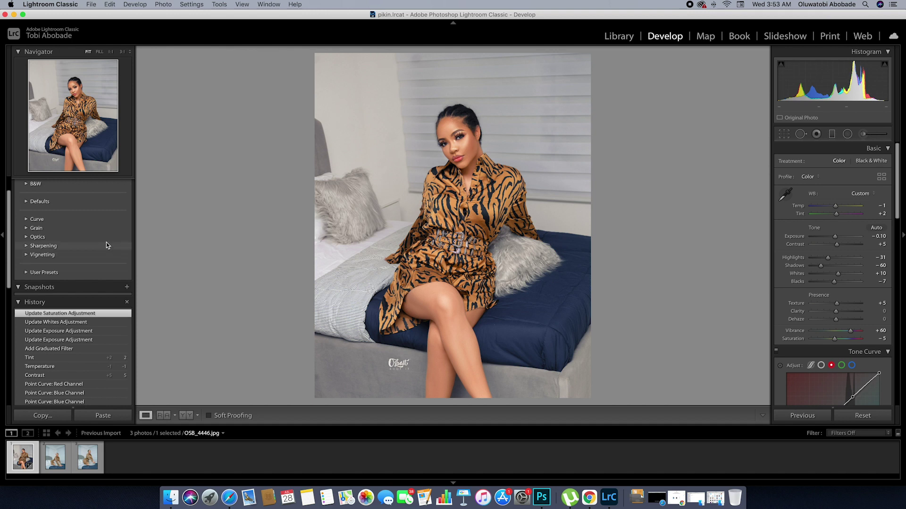
{"action": "scroll", "coordinate": [107, 227], "scroll_direction": "up", "scroll_amount": 3}
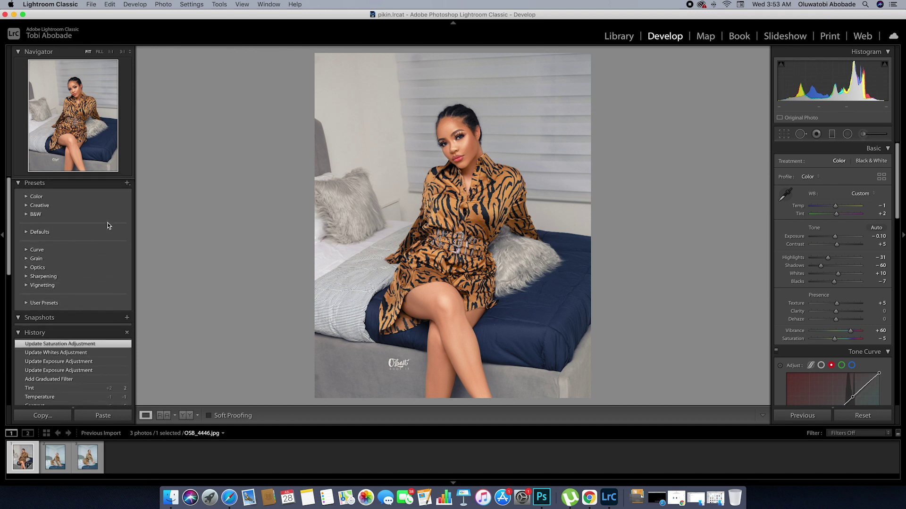
{"action": "left_click", "coordinate": [127, 184]}
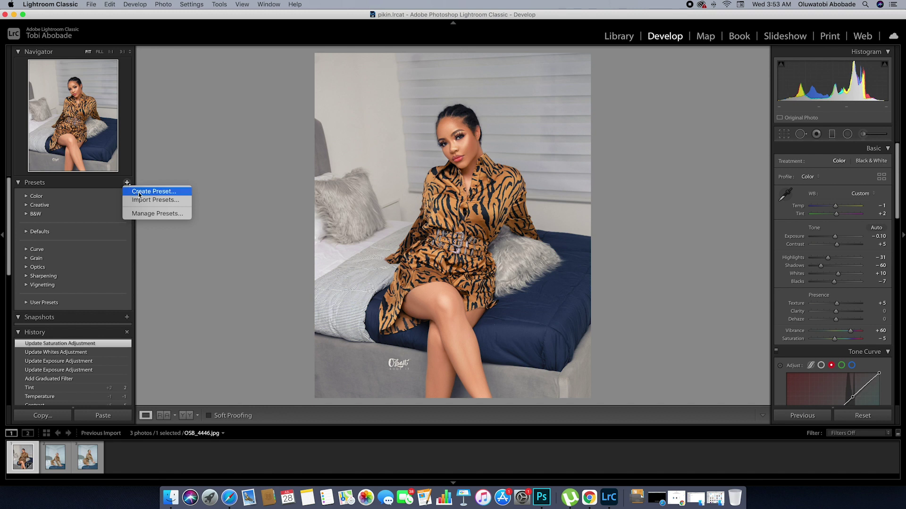
{"action": "left_click", "coordinate": [142, 191]}
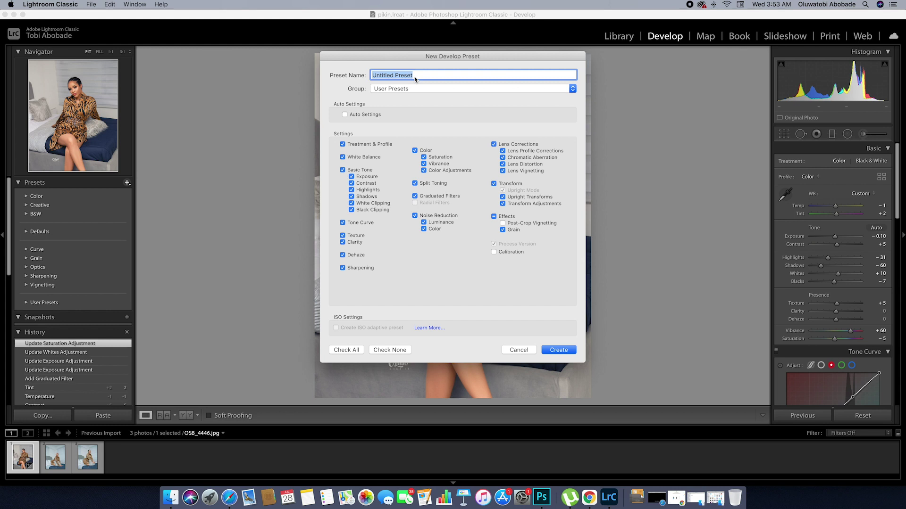
{"action": "type", "text": "osb magenta"}
- Create a preset group named "lightroom", save the preset in it and expand the group
{"action": "left_click", "coordinate": [431, 93]}
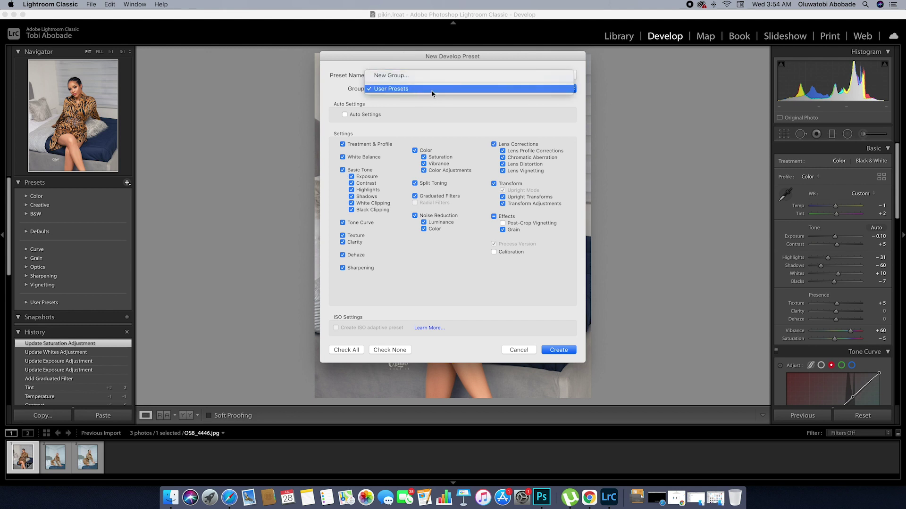
{"action": "left_click", "coordinate": [390, 77]}
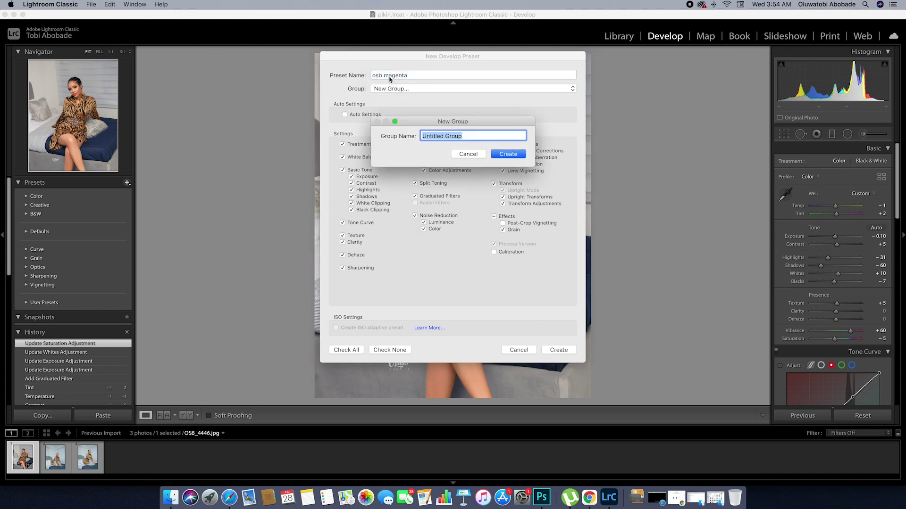
{"action": "key", "text": "BackSpace"}
{"action": "type", "text": "lightroom"}
{"action": "left_click", "coordinate": [493, 158]}
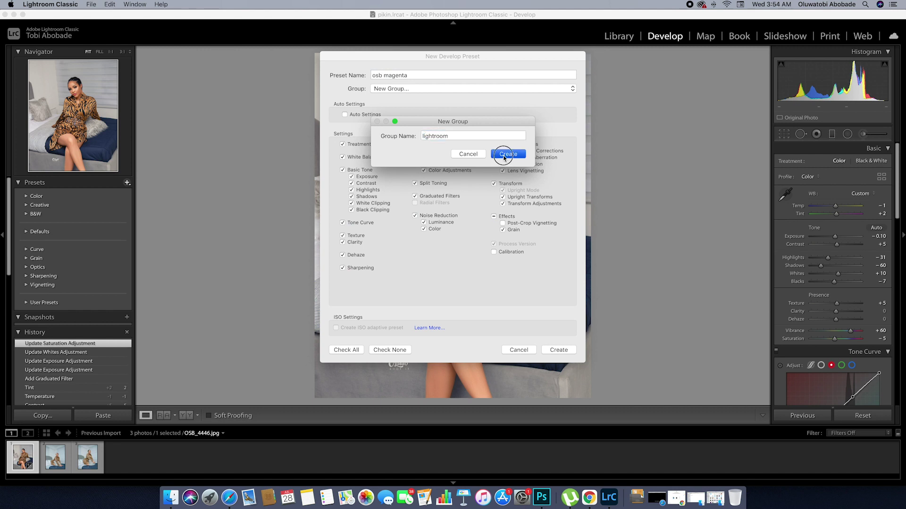
{"action": "left_click", "coordinate": [555, 350]}
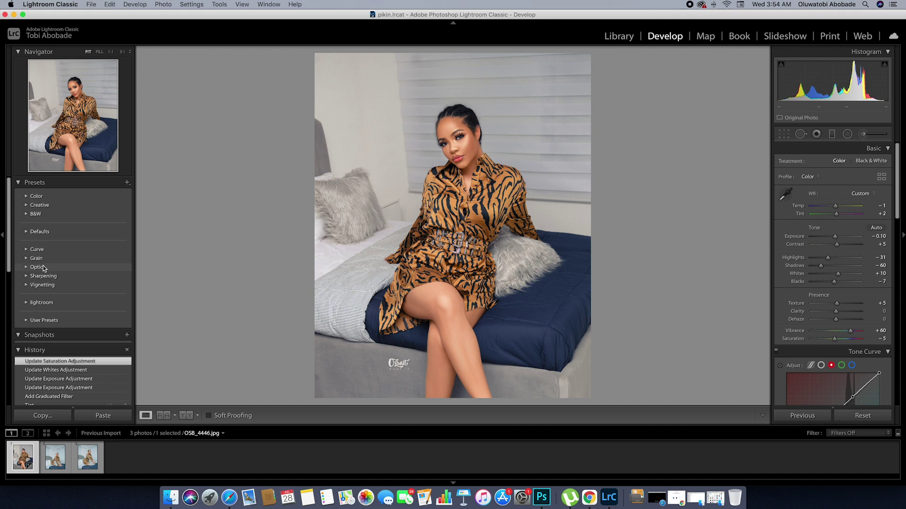
{"action": "left_click", "coordinate": [26, 304]}
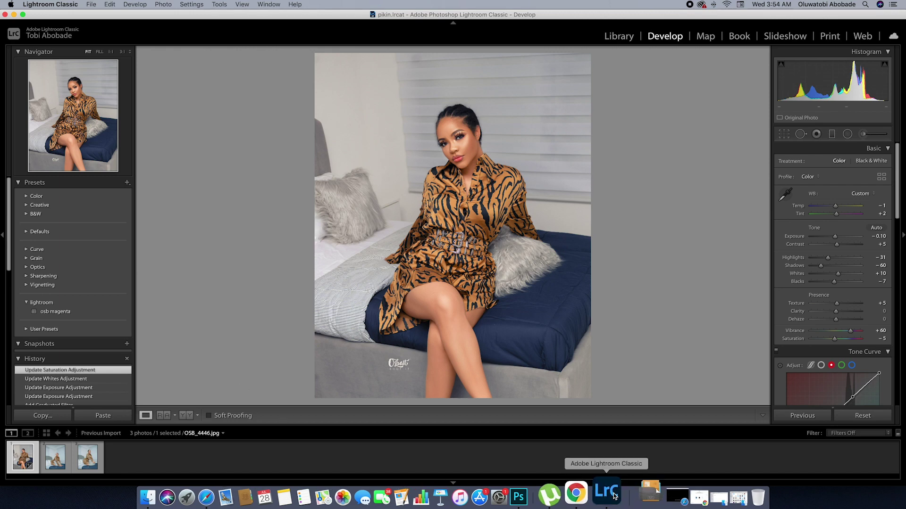
- Apply the osb magenta preset to OSB_4484.jpg and show the photo in a side-by-side before/after comparison
{"action": "left_click", "coordinate": [55, 457]}
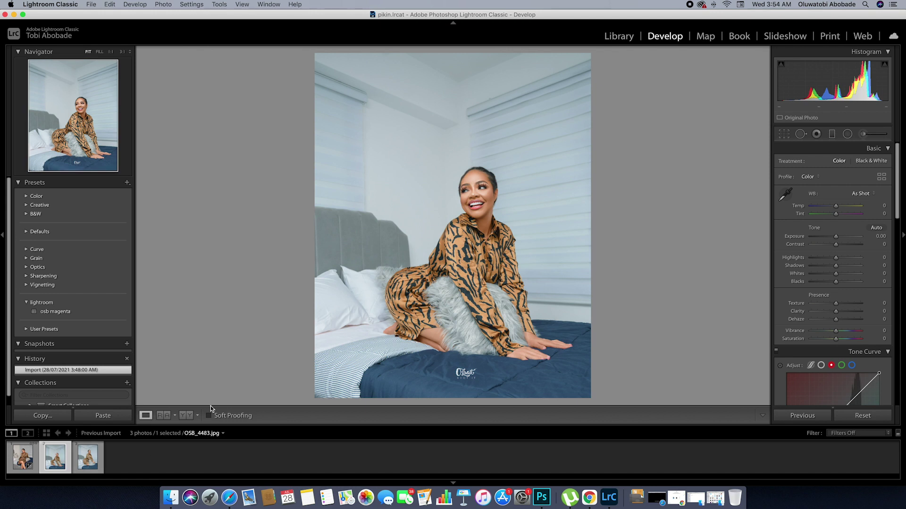
{"action": "left_click", "coordinate": [57, 315]}
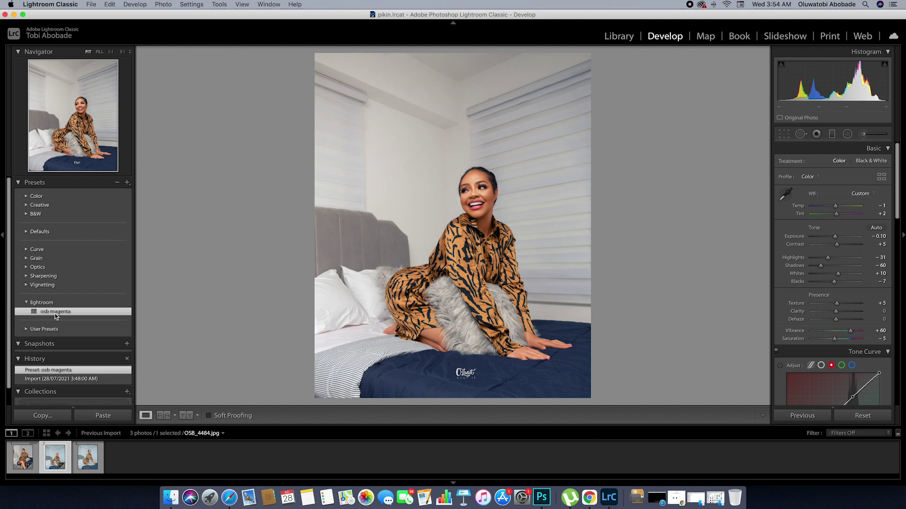
{"action": "left_click", "coordinate": [188, 416]}
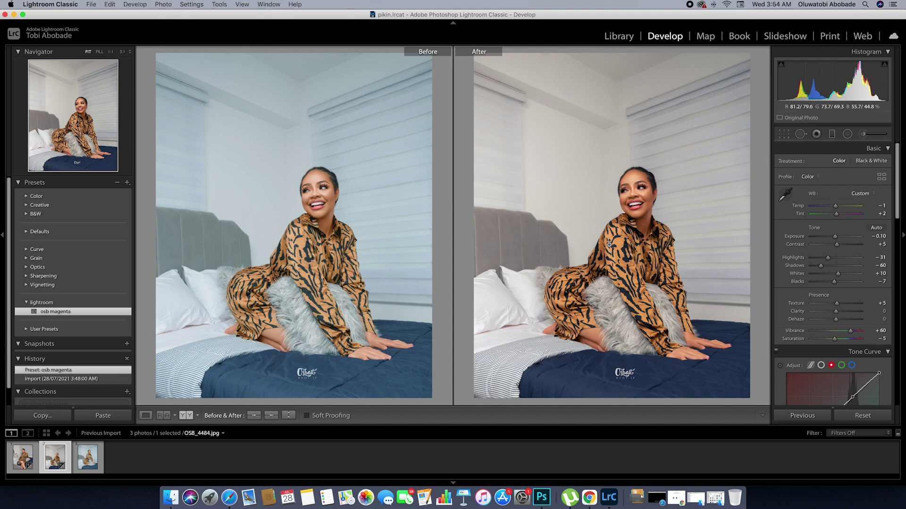
{"action": "left_click_drag", "start_coordinate": [350, 198], "coordinate": [311, 153]}
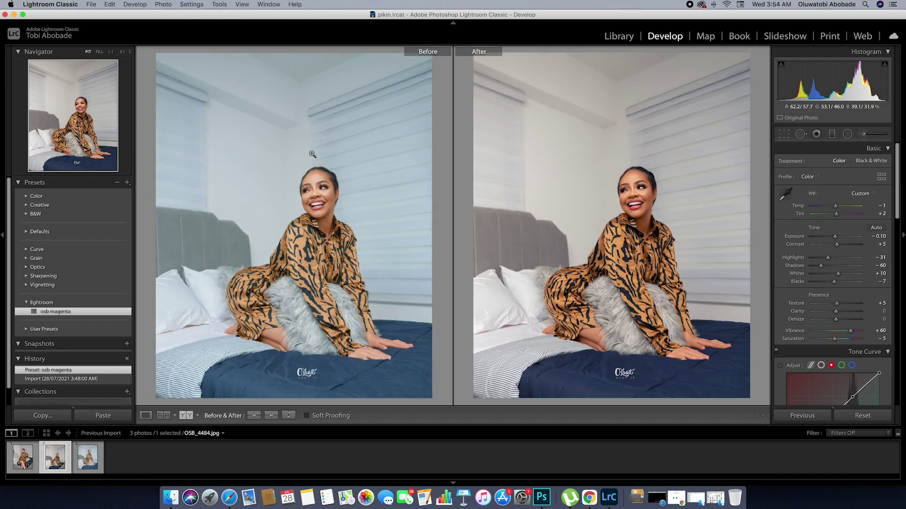
- Apply the osb magenta preset to OSB_4483.jpg
{"action": "key", "text": "Right"}
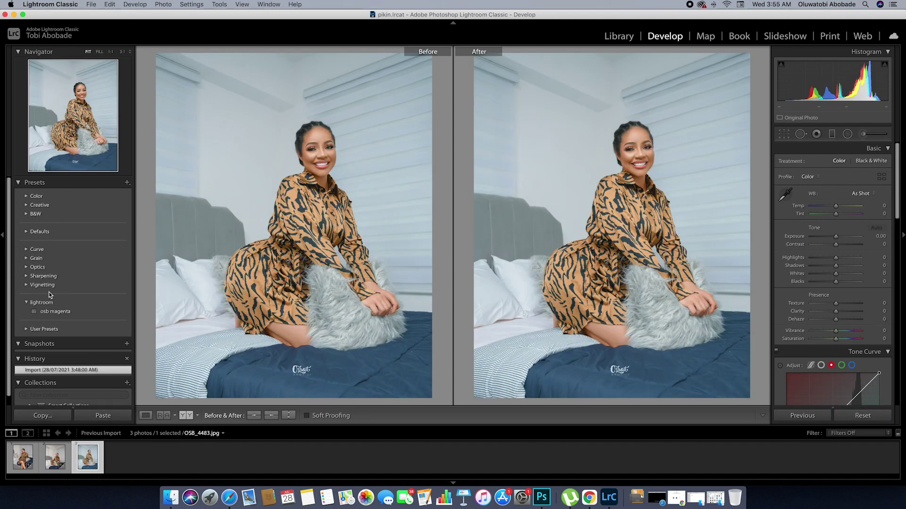
{"action": "left_click", "coordinate": [56, 312]}
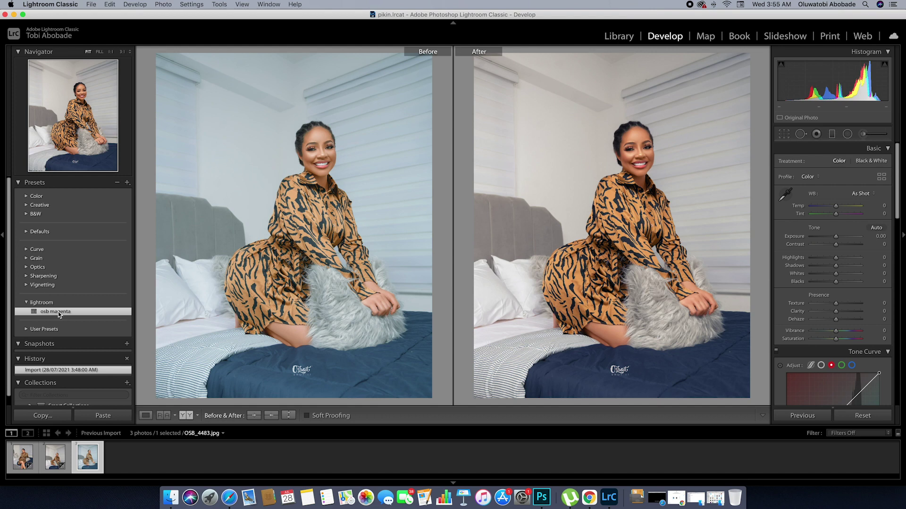
- Examine the face and dress in OSB_4483.jpg up close and compare the before and after versions of all three photos
{"action": "left_click", "coordinate": [325, 171]}
{"action": "left_click_drag", "start_coordinate": [318, 178], "coordinate": [306, 177]}
{"action": "left_click", "coordinate": [306, 177]}
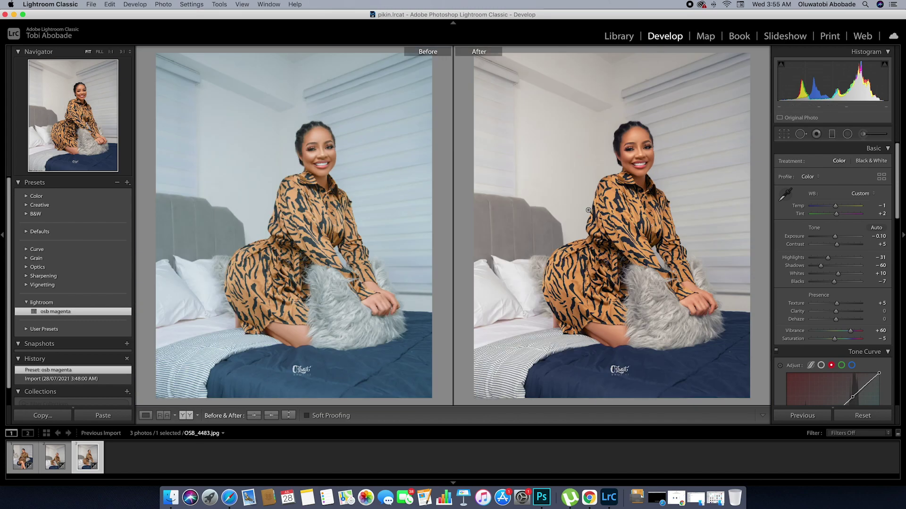
{"action": "left_click", "coordinate": [607, 198]}
{"action": "left_click_drag", "start_coordinate": [607, 198], "coordinate": [433, 285]}
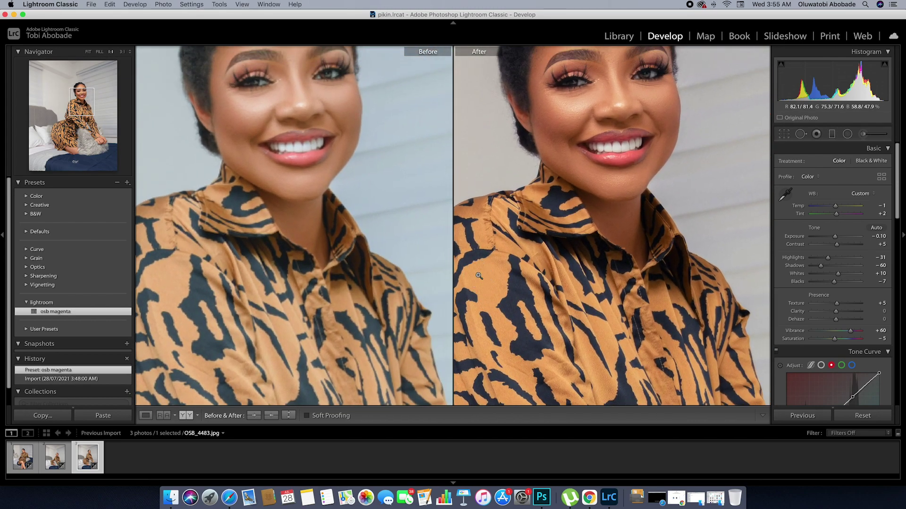
{"action": "left_click", "coordinate": [433, 286]}
{"action": "left_click", "coordinate": [23, 458]}
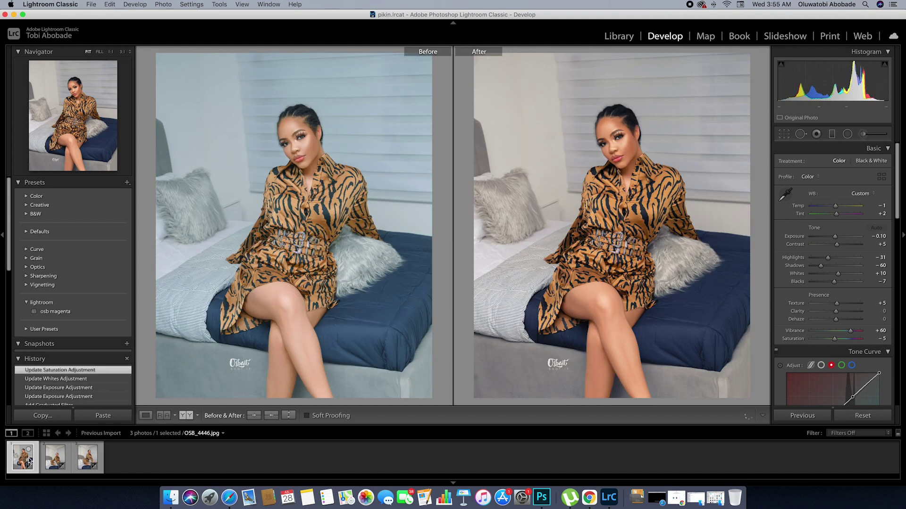
{"action": "left_click", "coordinate": [57, 460]}
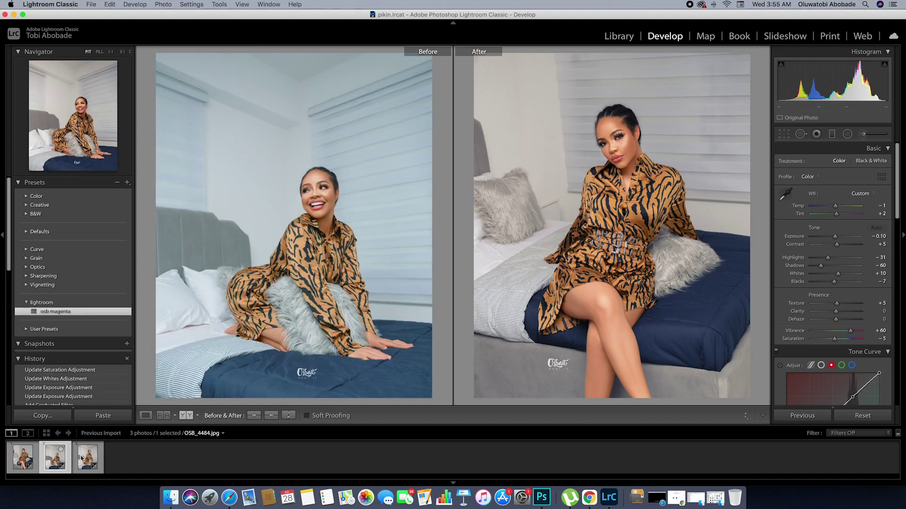
{"action": "left_click", "coordinate": [84, 459]}
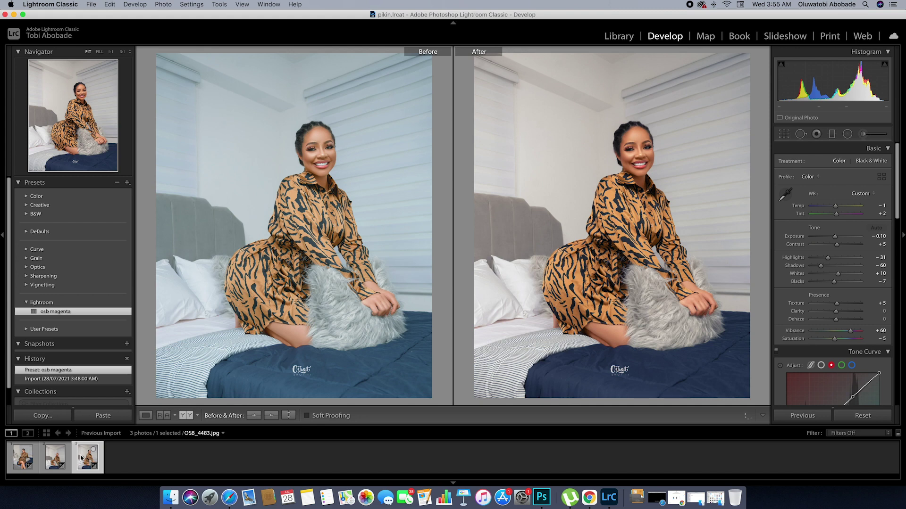
- Return to OSB_4446.jpg and reveal the osb magenta preset file in Finder, closing the Finder window after viewing it
{"action": "left_click", "coordinate": [57, 459]}
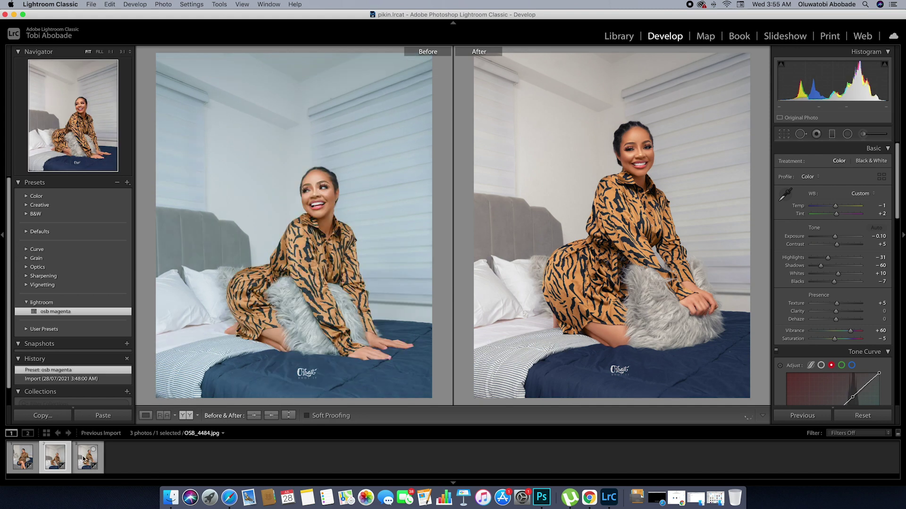
{"action": "left_click", "coordinate": [127, 459]}
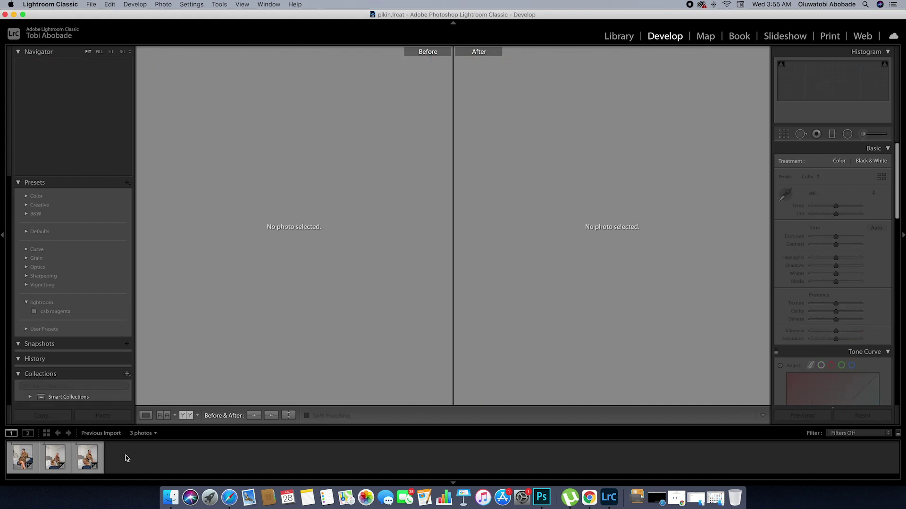
{"action": "left_click", "coordinate": [24, 456]}
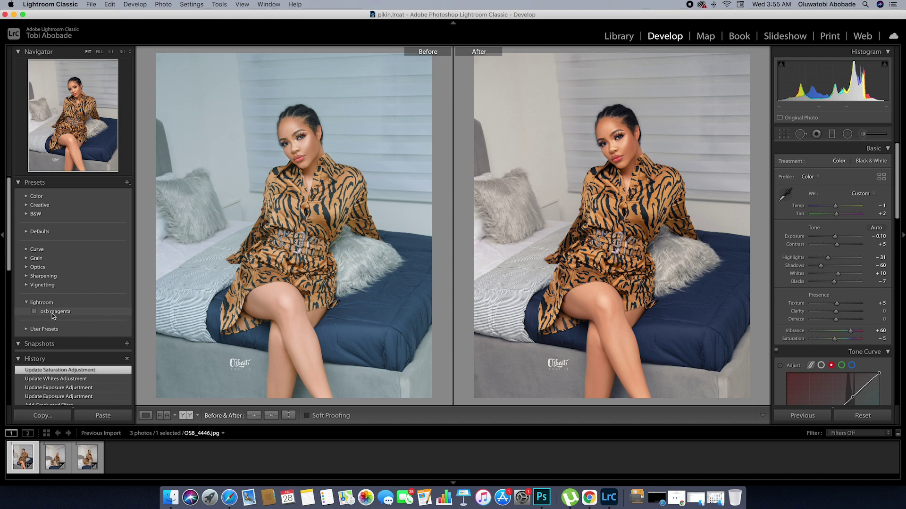
{"action": "right_click", "coordinate": [60, 313]}
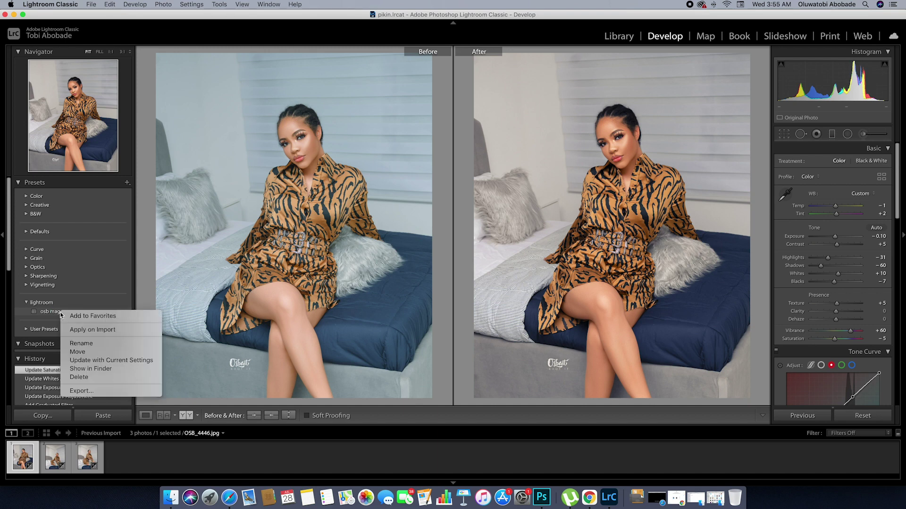
{"action": "left_click", "coordinate": [101, 370]}
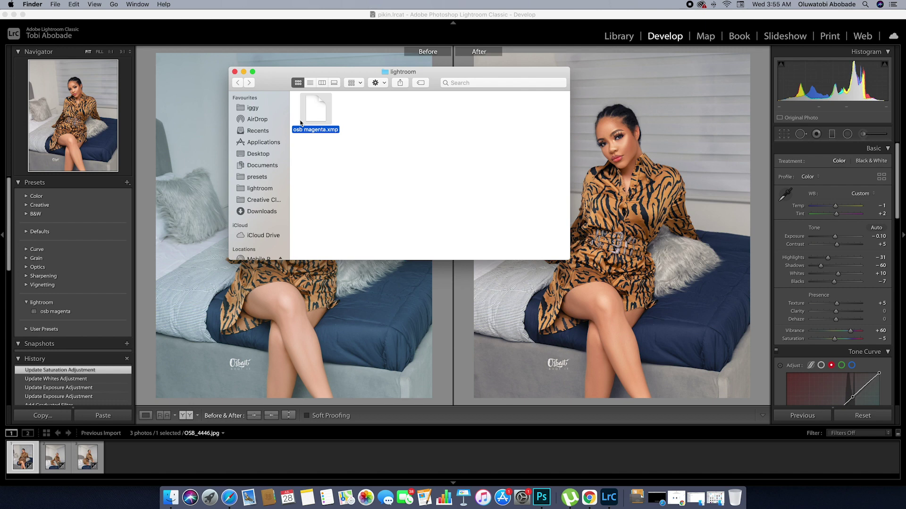
{"action": "left_click", "coordinate": [234, 74]}
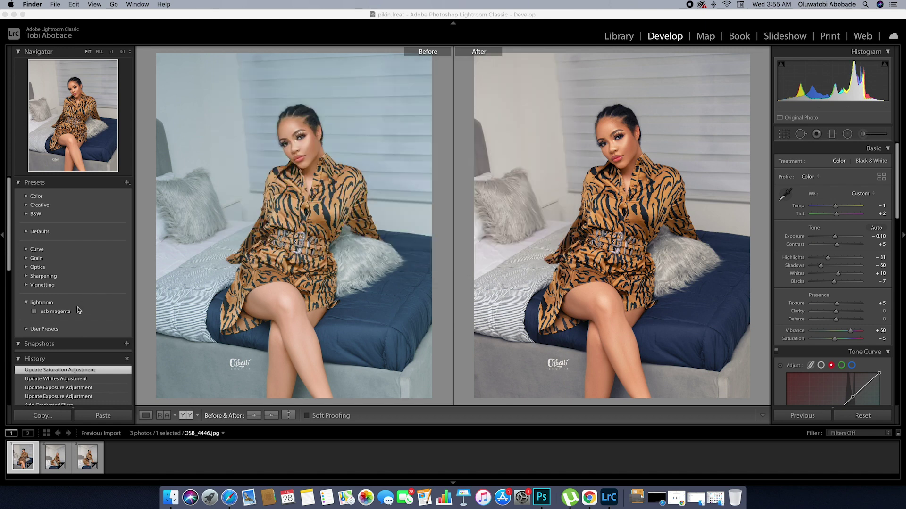
- Export the osb magenta preset to the presets folder under the name osb magenta
{"action": "right_click", "coordinate": [65, 315]}
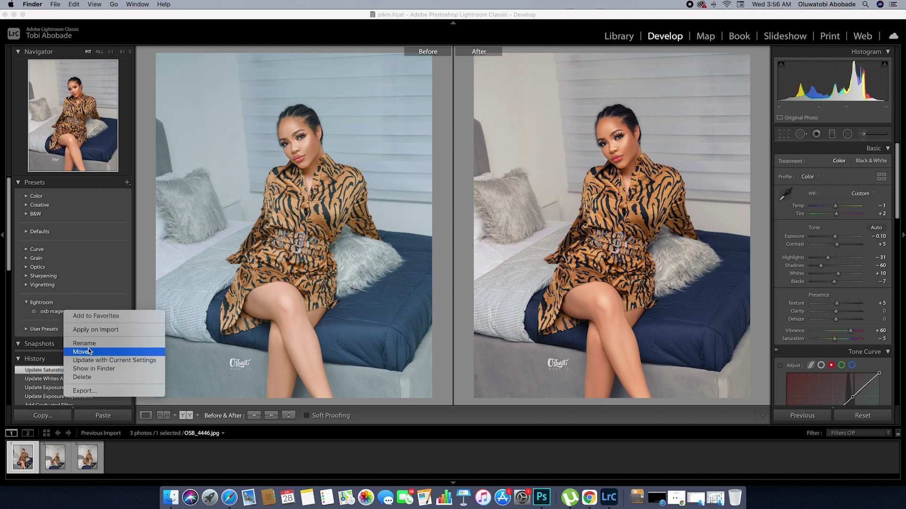
{"action": "right_click", "coordinate": [53, 315]}
{"action": "right_click", "coordinate": [52, 315]}
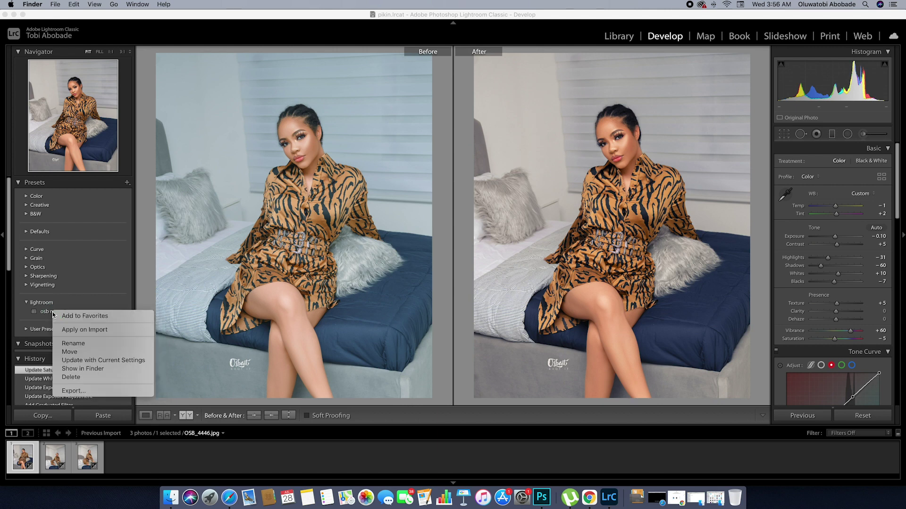
{"action": "left_click", "coordinate": [170, 370]}
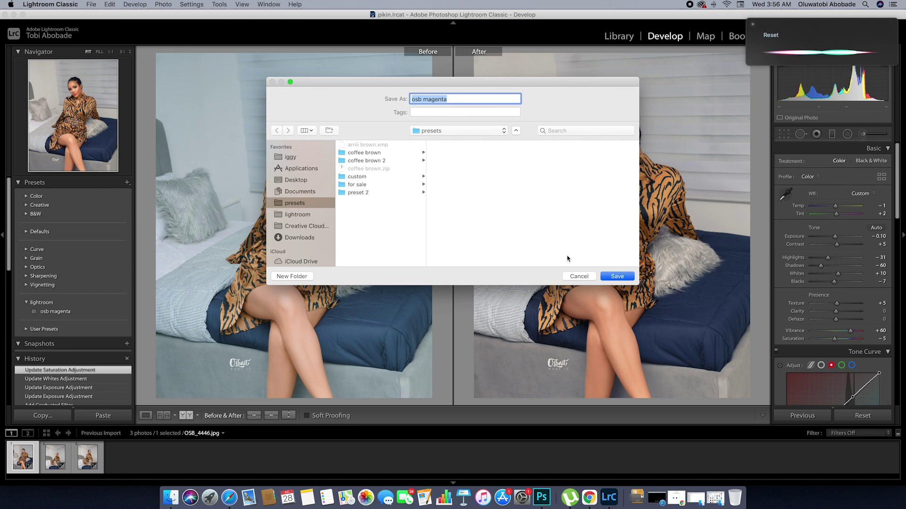
{"action": "left_click", "coordinate": [613, 276]}
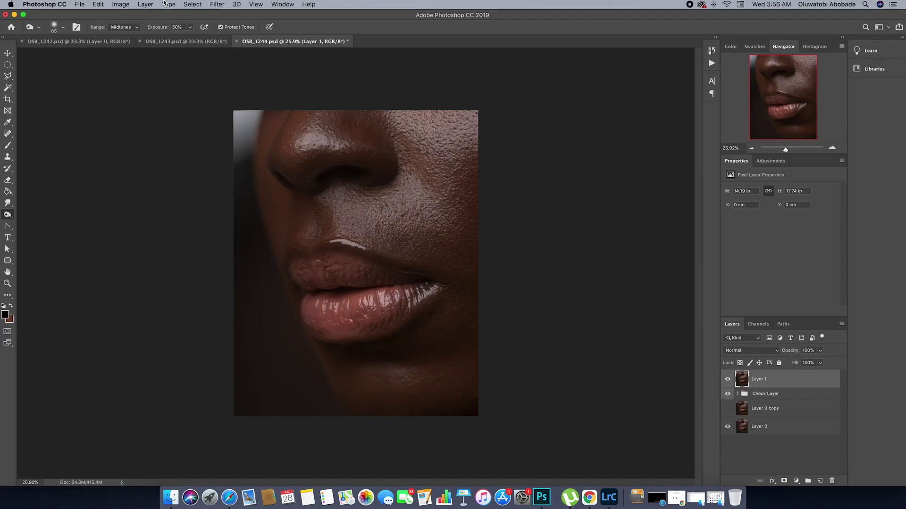
- In Photoshop, load osb magenta.xmp from the presets folder into the Camera Raw Filter on OSB_1244.psd, then cancel the filter
{"action": "left_click", "coordinate": [218, 4]}
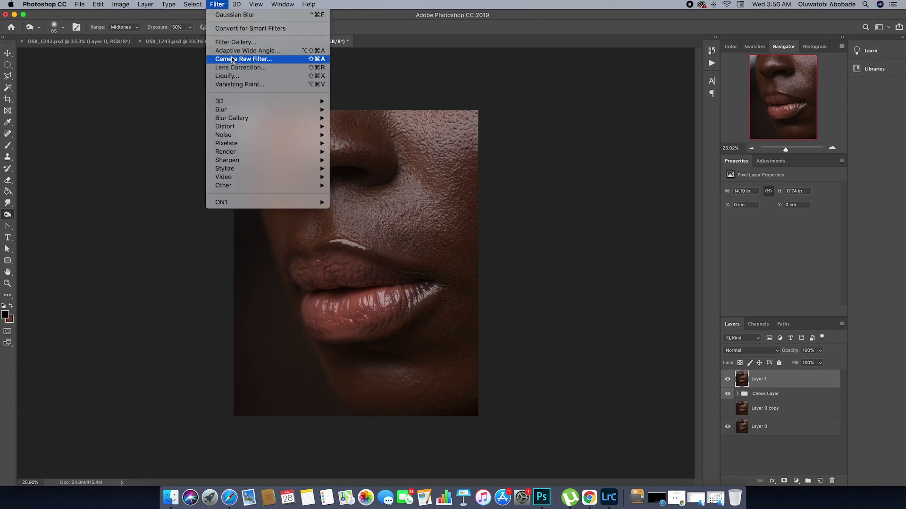
{"action": "left_click", "coordinate": [234, 57]}
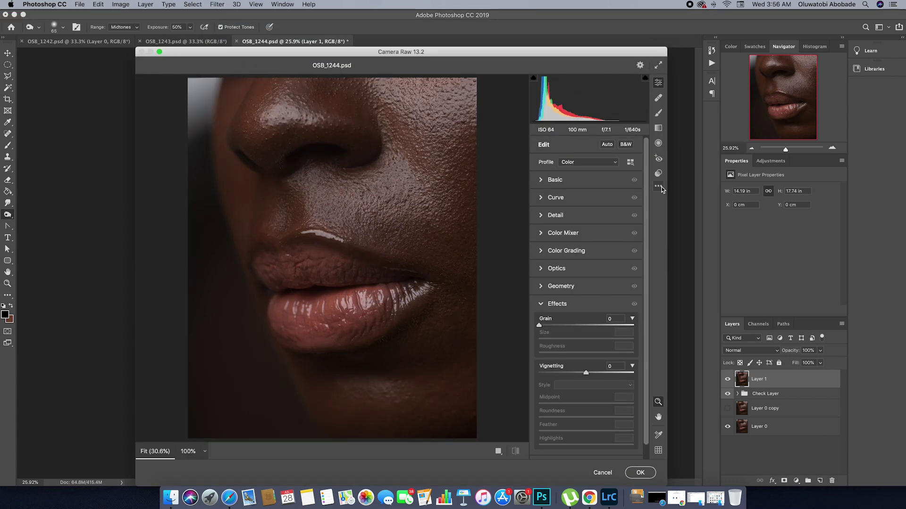
{"action": "left_click", "coordinate": [659, 186]}
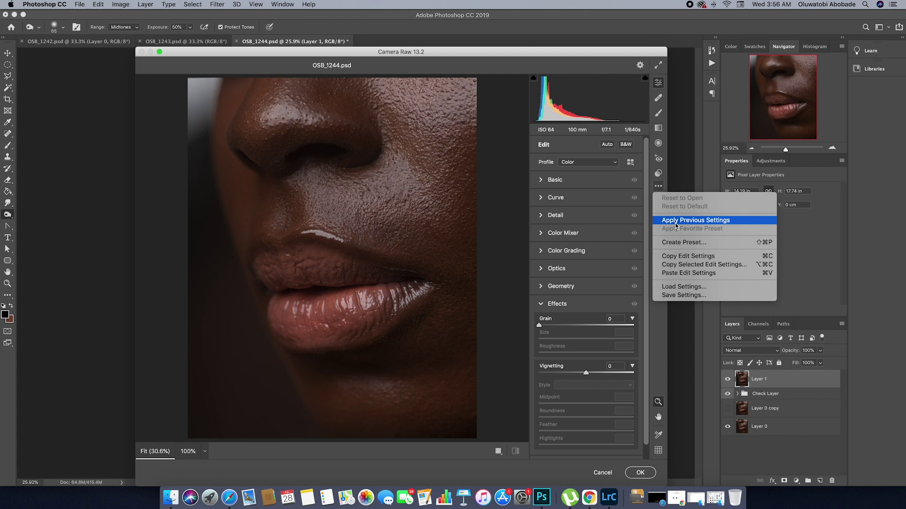
{"action": "left_click", "coordinate": [683, 287]}
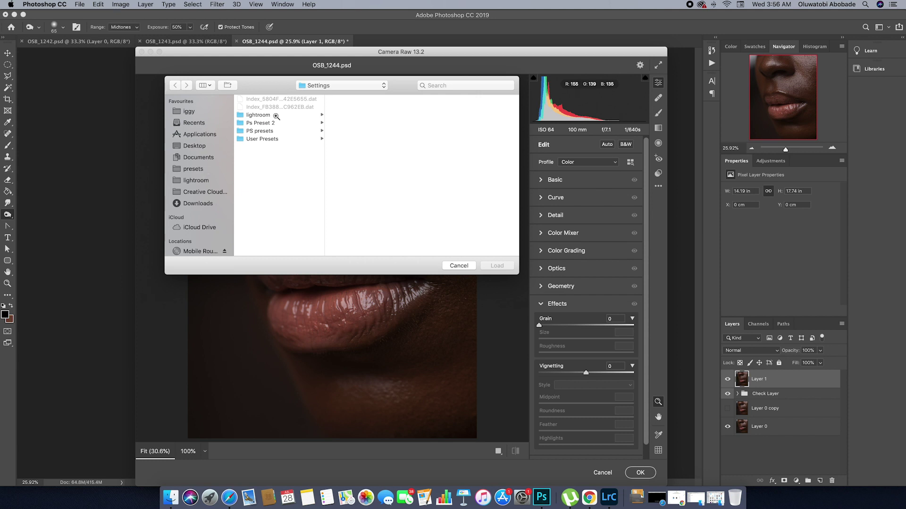
{"action": "left_click", "coordinate": [206, 171]}
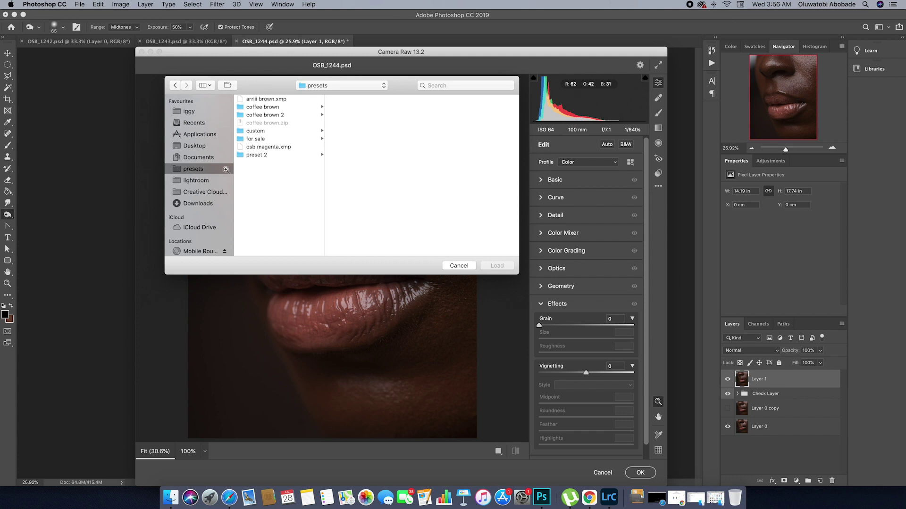
{"action": "left_click", "coordinate": [268, 147]}
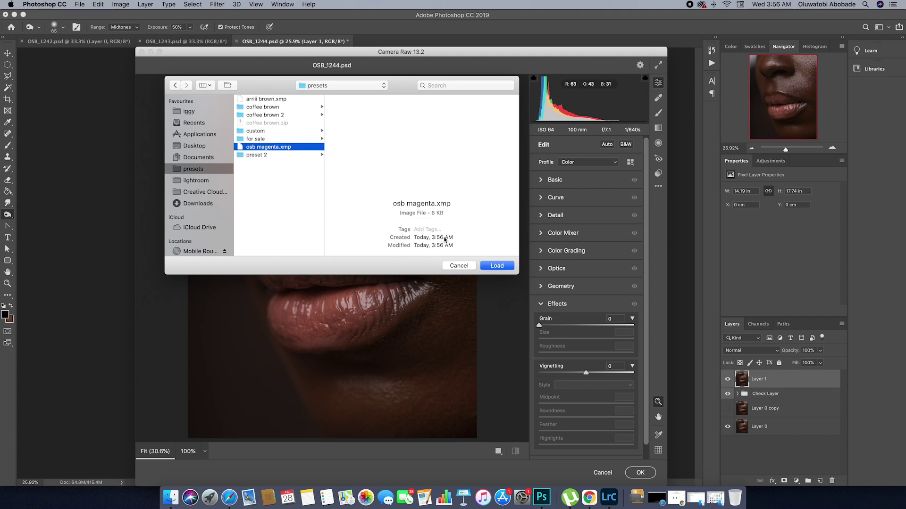
{"action": "left_click", "coordinate": [496, 266]}
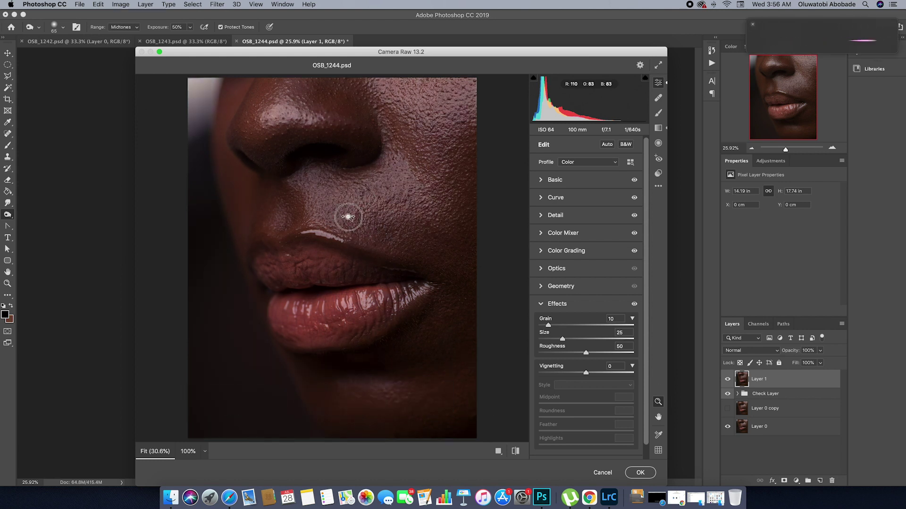
{"action": "scroll", "coordinate": [347, 217], "scroll_direction": "down", "scroll_amount": 3}
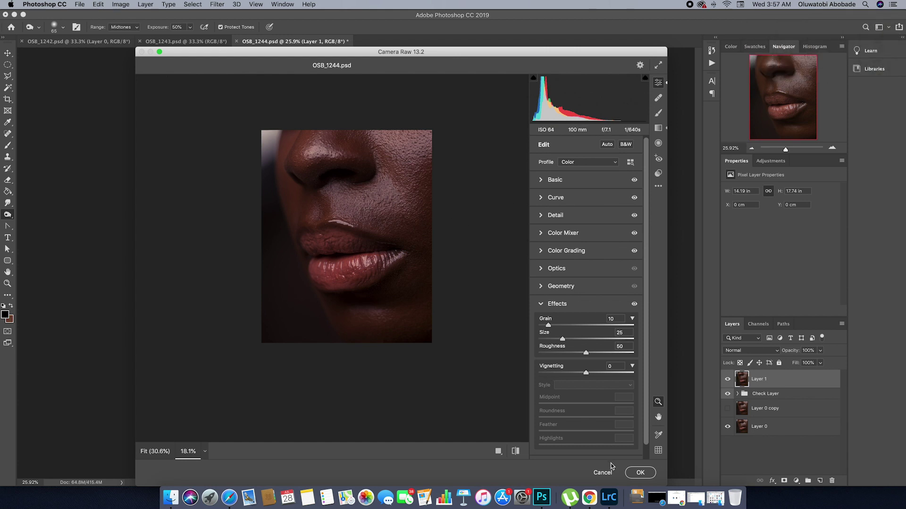
{"action": "key", "text": "Escape"}
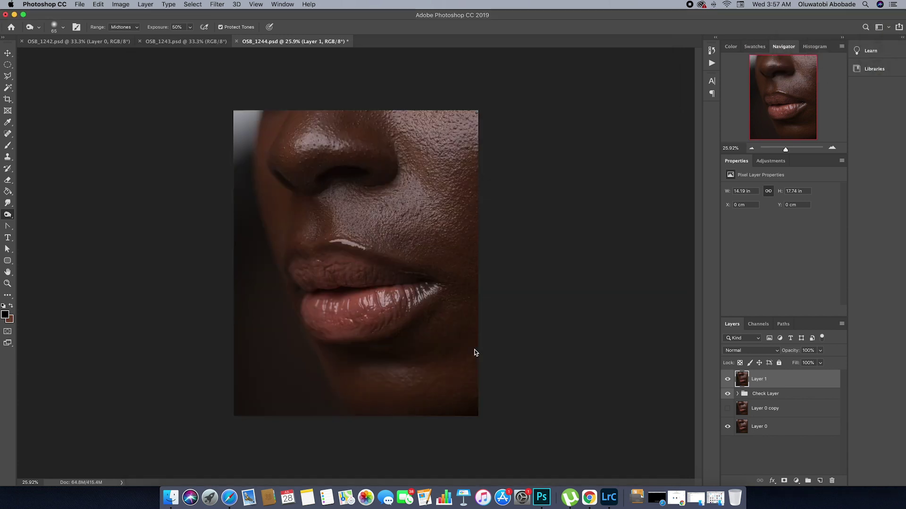
- Switch to Finder and open OSB_4446.jpg with Adobe Photoshop CC 2019
{"action": "key", "text": "super+Tab"}
{"action": "left_click", "coordinate": [307, 113]}
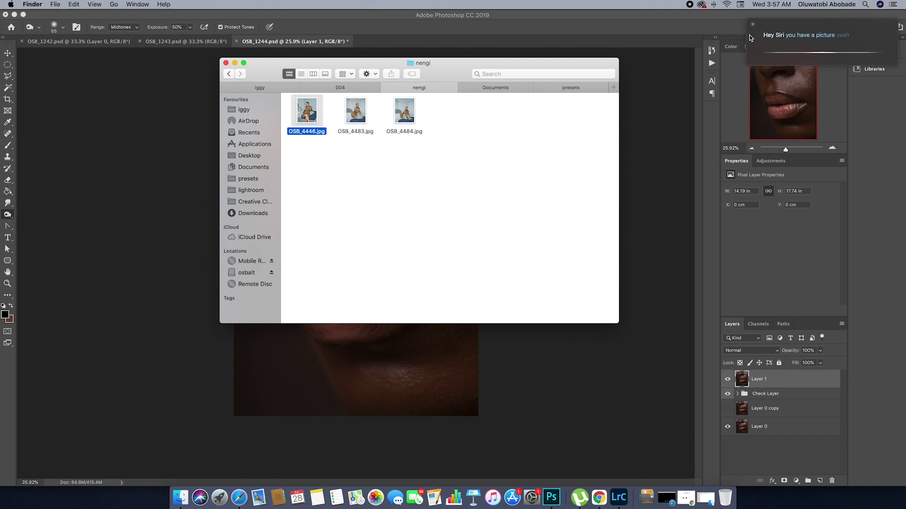
{"action": "right_click", "coordinate": [316, 124]}
{"action": "mouse_move", "coordinate": [348, 139]}
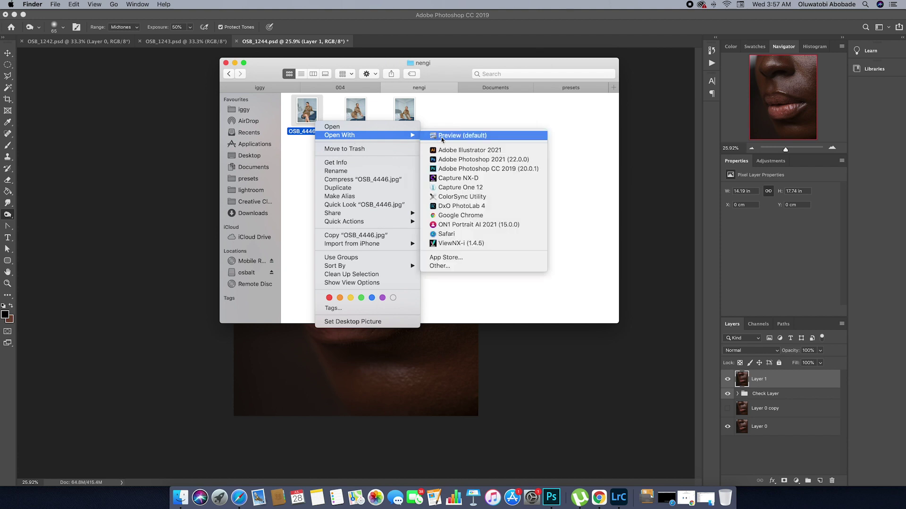
{"action": "left_click", "coordinate": [460, 169]}
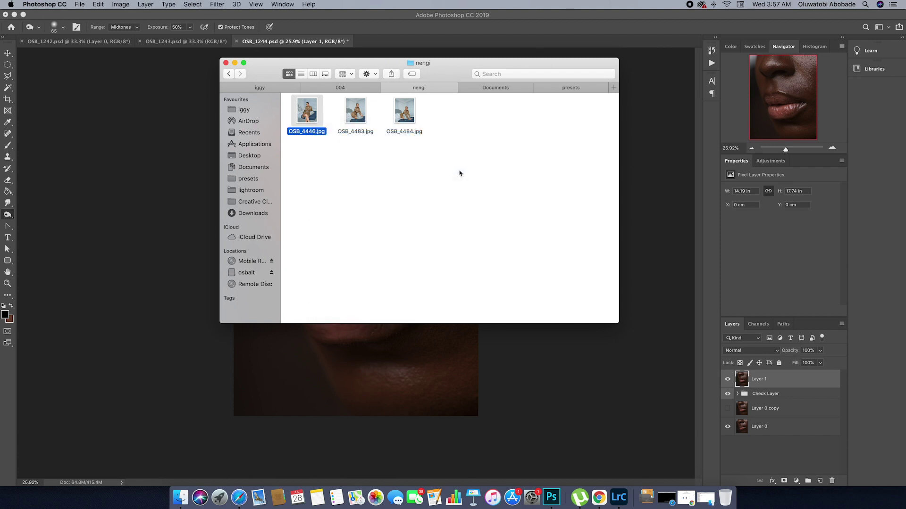
- Open the Camera Raw Filter on OSB_4446.jpg and set the white balance to Temperature -2 and Tint +2
{"action": "left_click", "coordinate": [217, 5]}
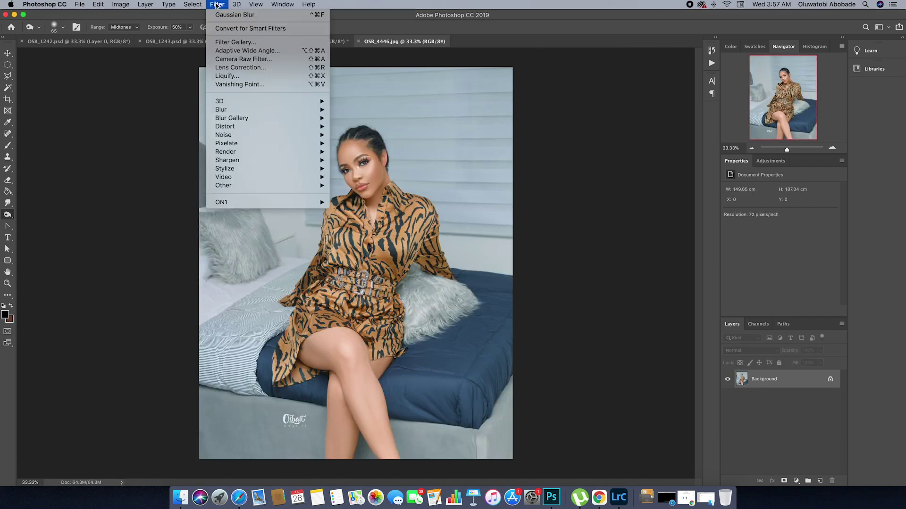
{"action": "left_click", "coordinate": [243, 59]}
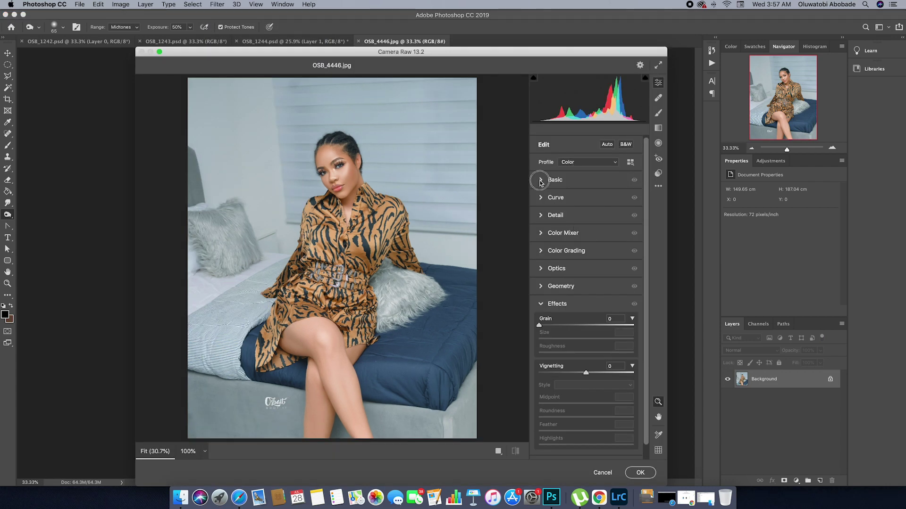
{"action": "left_click", "coordinate": [540, 181]}
{"action": "left_click", "coordinate": [586, 216]}
{"action": "left_click_drag", "start_coordinate": [586, 216], "coordinate": [586, 216]}
{"action": "left_click", "coordinate": [587, 230]}
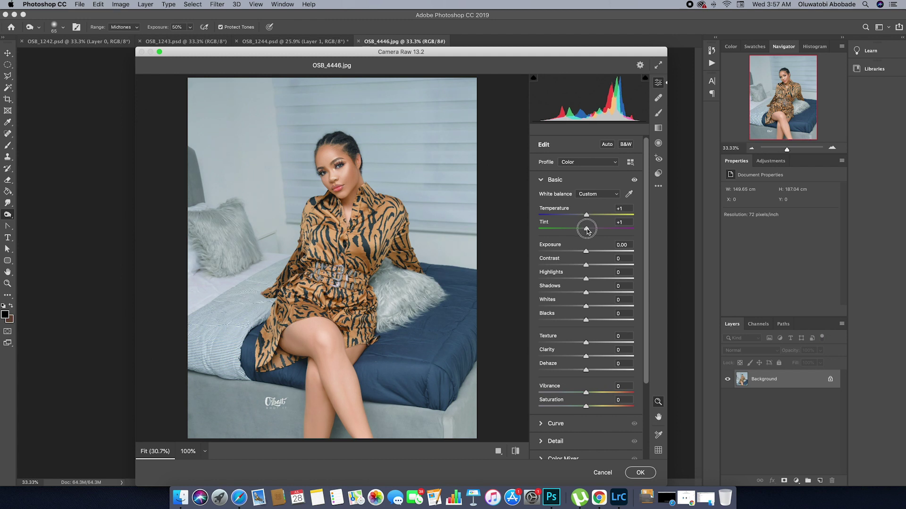
{"action": "left_click_drag", "start_coordinate": [586, 216], "coordinate": [586, 217]}
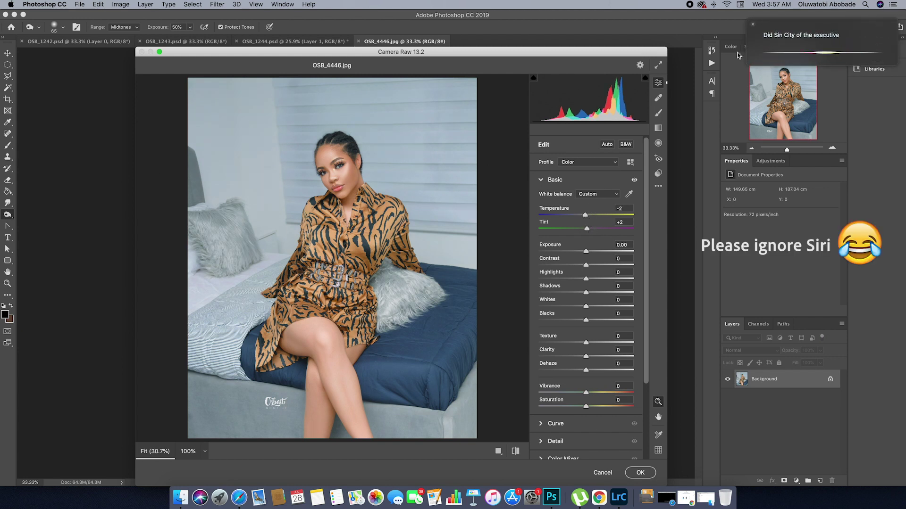
{"action": "left_click", "coordinate": [755, 24]}
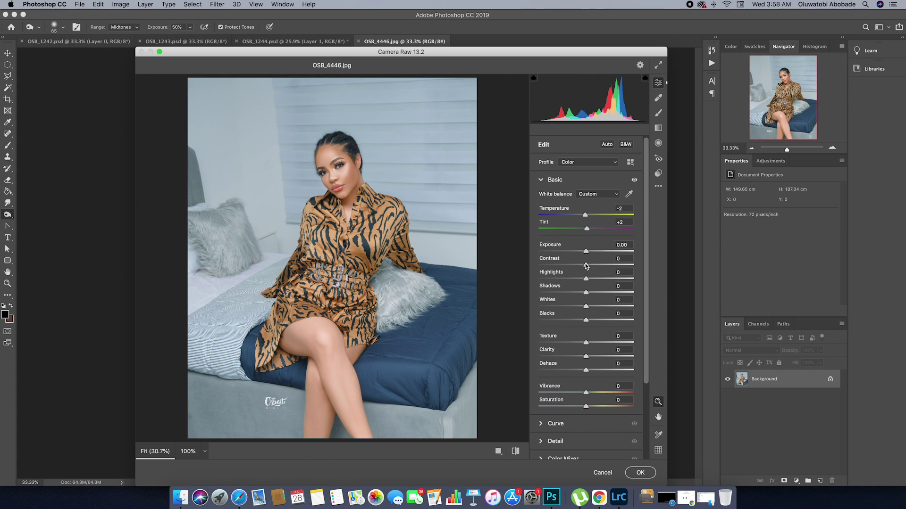
- Set Contrast +7, Highlights -24, Shadows -13, Whites -22, Blacks -10 and Vibrance +41, and collapse the Basic adjustments
{"action": "left_click_drag", "start_coordinate": [585, 265], "coordinate": [581, 321]}
{"action": "scroll", "coordinate": [583, 330], "scroll_direction": "down", "scroll_amount": 3}
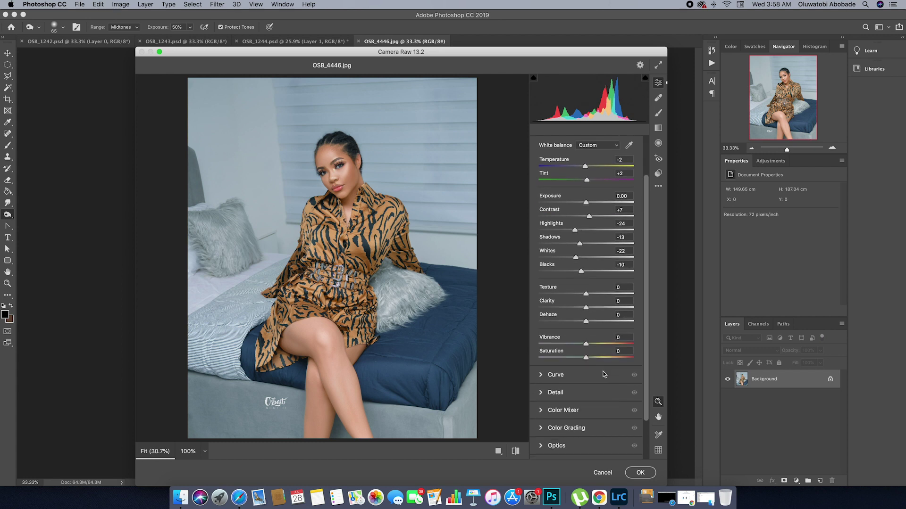
{"action": "left_click_drag", "start_coordinate": [586, 345], "coordinate": [605, 346]}
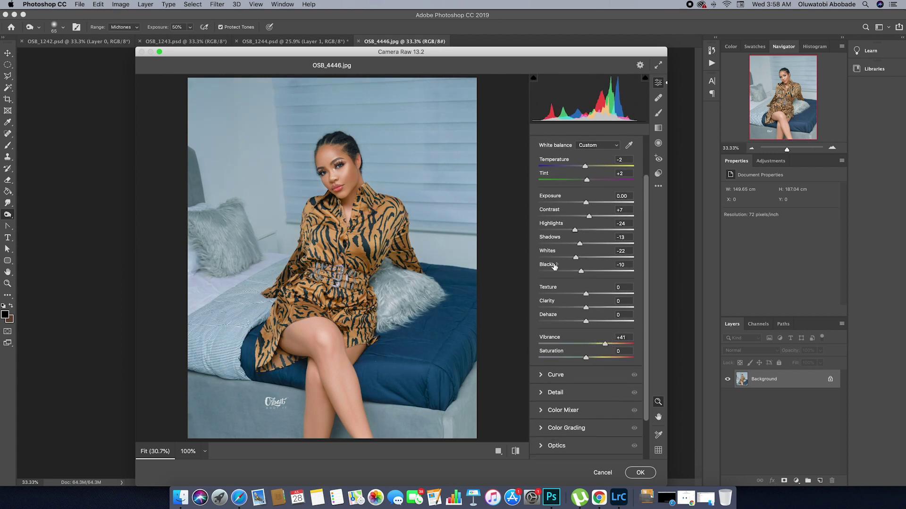
{"action": "scroll", "coordinate": [556, 232], "scroll_direction": "up", "scroll_amount": 3}
{"action": "left_click", "coordinate": [543, 174]}
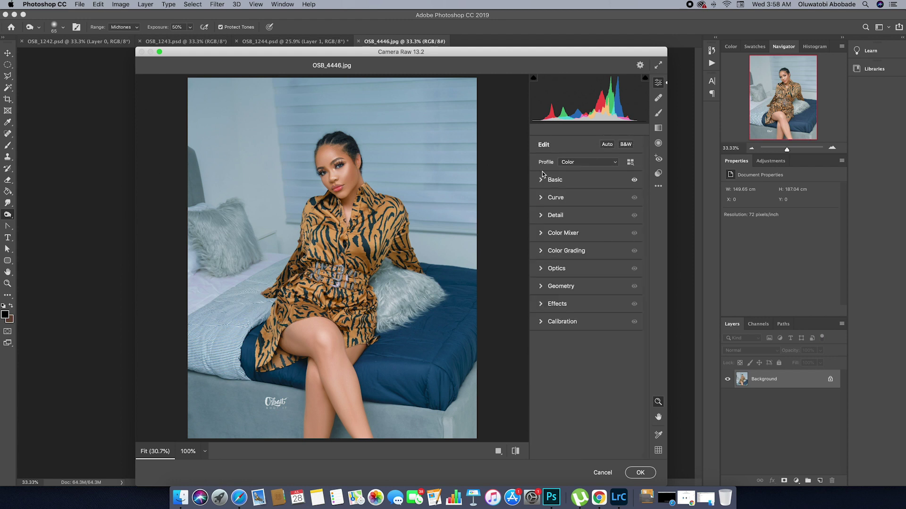
- Raise the red channel curve with one point at input 191, output 195 and another at input 61, output 72
{"action": "left_click", "coordinate": [542, 198]}
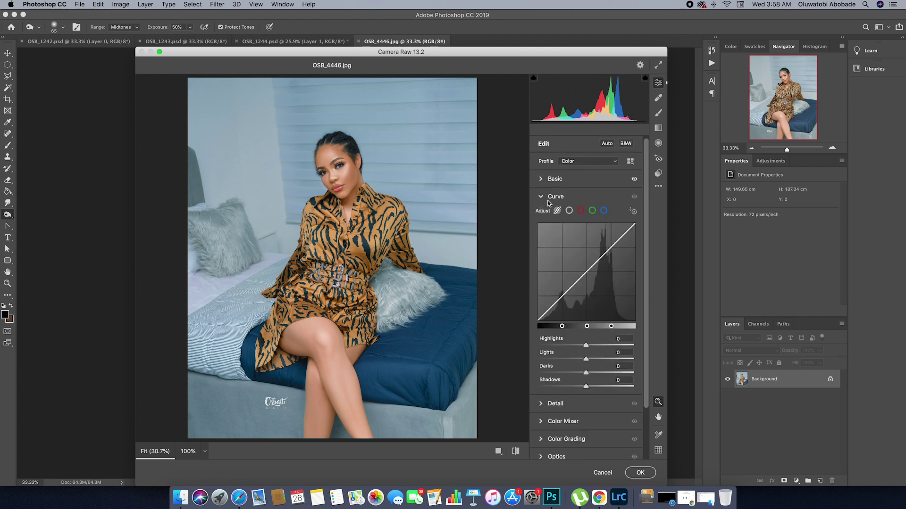
{"action": "left_click", "coordinate": [580, 211]}
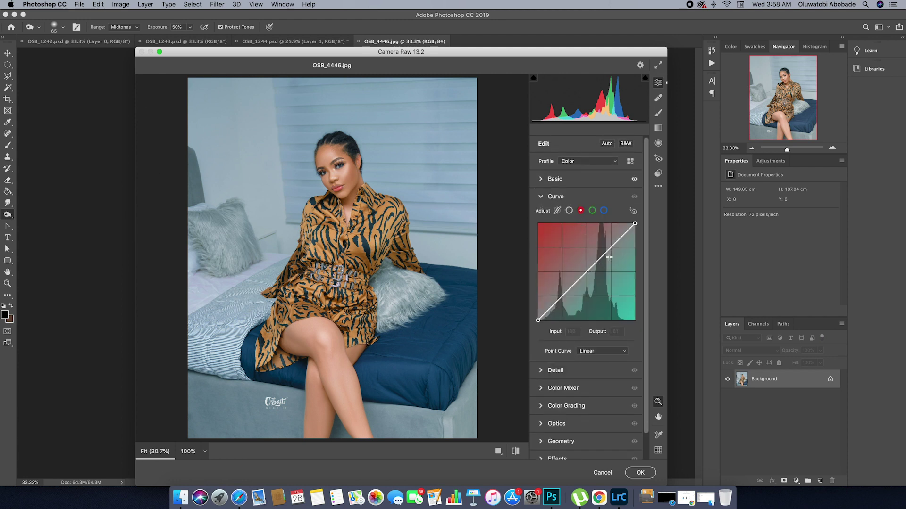
{"action": "left_click_drag", "start_coordinate": [610, 248], "coordinate": [610, 246]}
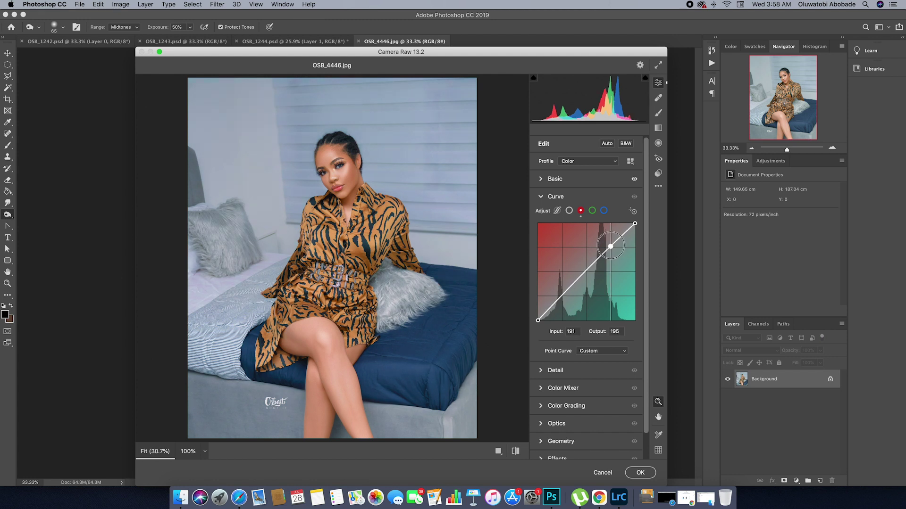
{"action": "left_click_drag", "start_coordinate": [560, 293], "coordinate": [560, 293]}
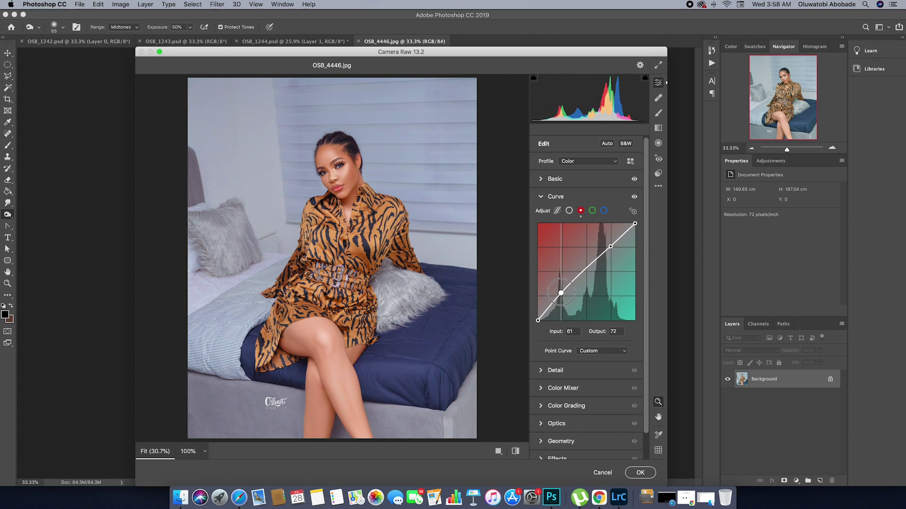
- Lower the highlights of the blue channel curve with a point at input 193, output 185
{"action": "left_click", "coordinate": [604, 210]}
{"action": "left_click", "coordinate": [611, 249]}
{"action": "left_click_drag", "start_coordinate": [611, 248], "coordinate": [612, 250]}
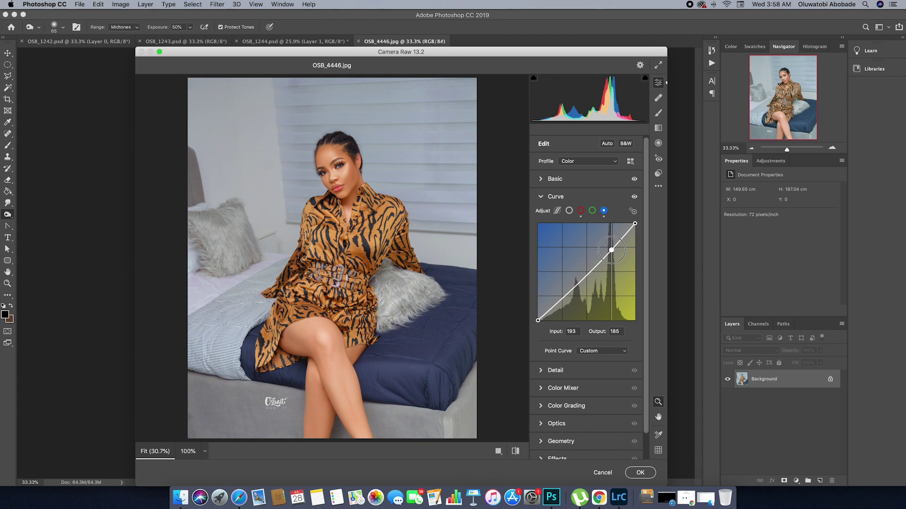
- Raise the shadows of the blue channel curve with a point at input 65, output 71, and collapse the curve adjustments
{"action": "left_click_drag", "start_coordinate": [564, 294], "coordinate": [563, 293]}
{"action": "scroll", "coordinate": [545, 203], "scroll_direction": "down", "scroll_amount": 2}
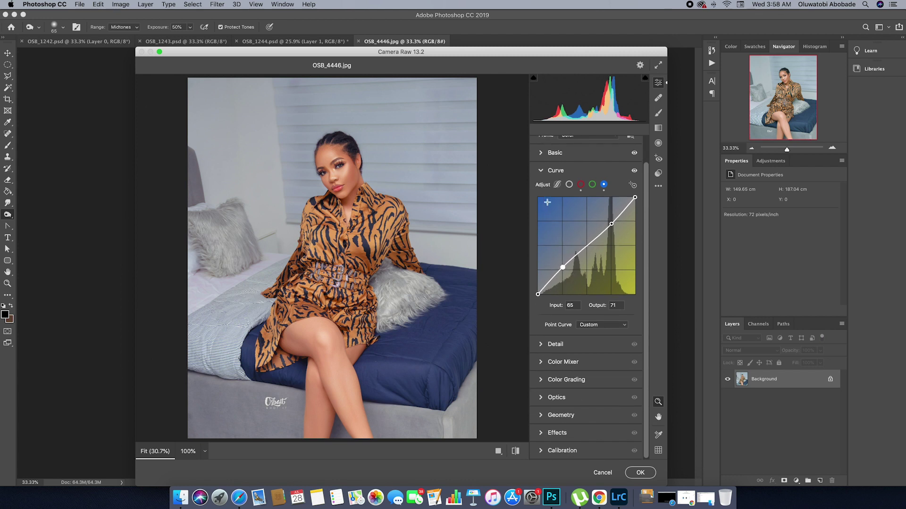
{"action": "left_click", "coordinate": [542, 171]}
- Set the Color Mixer saturation to Reds +20, Oranges +14, Aquas -69 and Blues -32, and collapse the mixer
{"action": "left_click", "coordinate": [541, 235]}
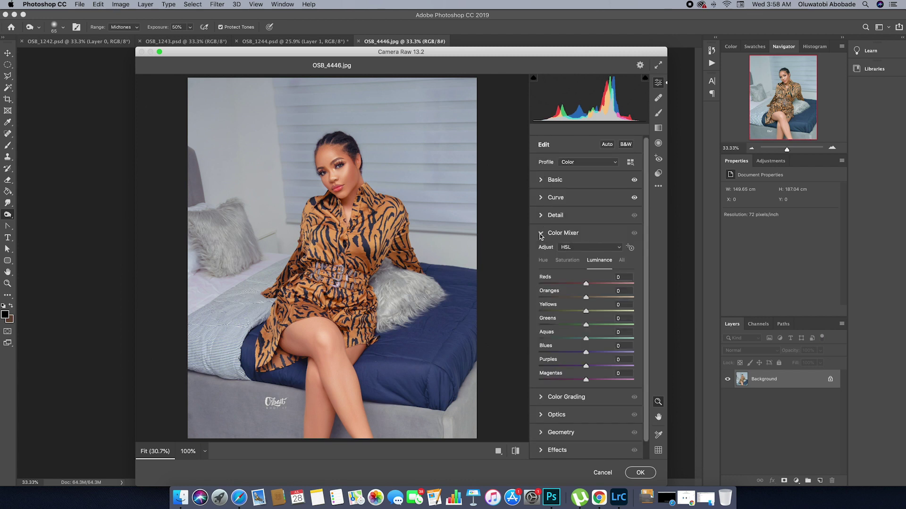
{"action": "left_click", "coordinate": [567, 260]}
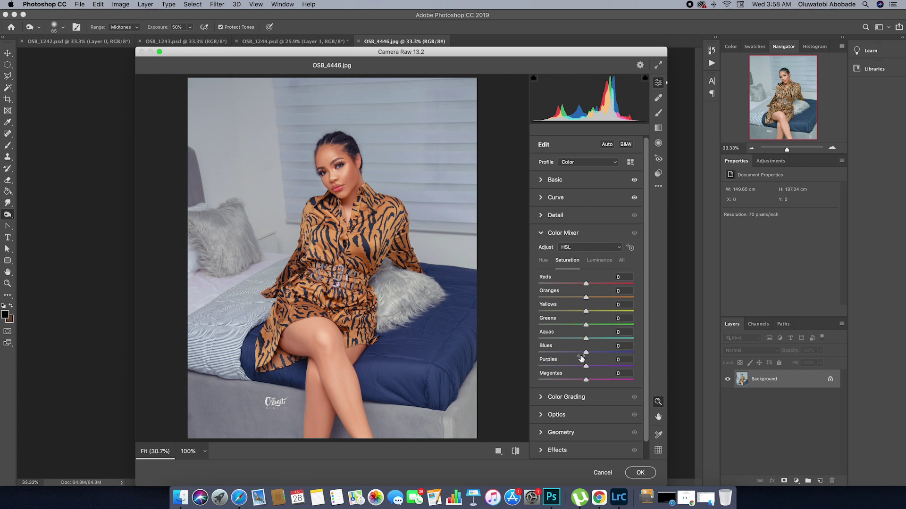
{"action": "left_click_drag", "start_coordinate": [586, 355], "coordinate": [553, 340]}
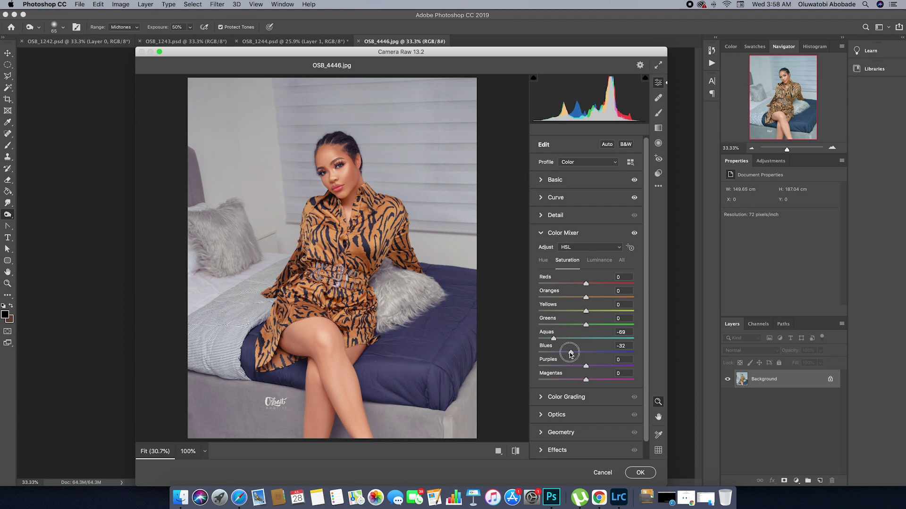
{"action": "left_click", "coordinate": [544, 262]}
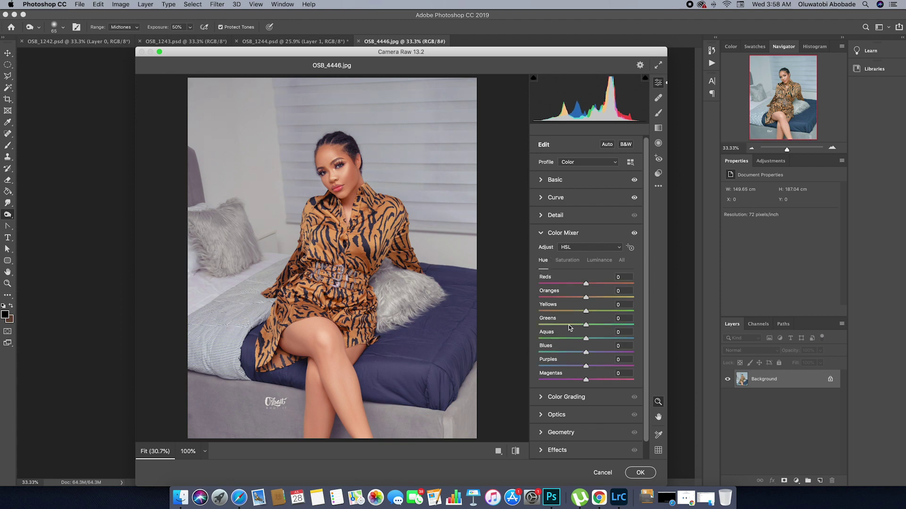
{"action": "mouse_move", "coordinate": [587, 298]}
{"action": "left_mouse_down"}
{"action": "mouse_move", "coordinate": [588, 284]}
{"action": "mouse_move", "coordinate": [593, 298]}
{"action": "left_mouse_up"}
{"action": "left_click", "coordinate": [567, 260]}
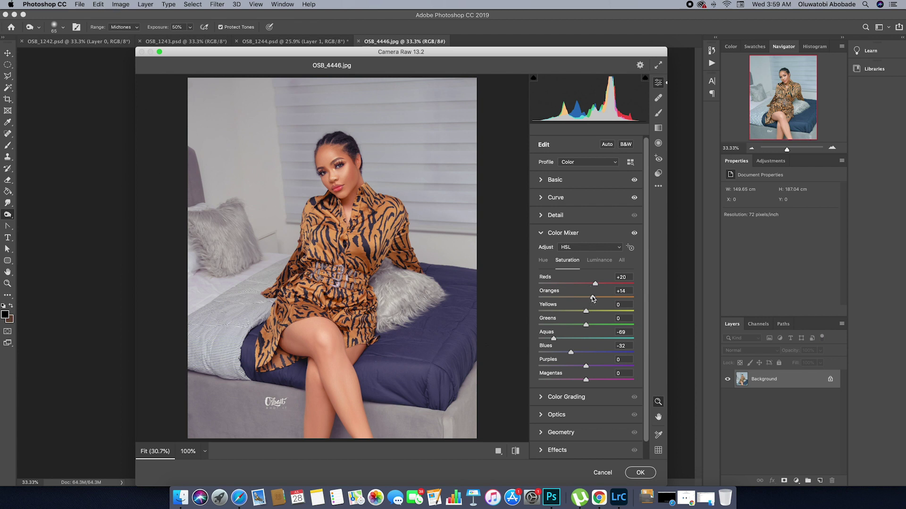
{"action": "left_click", "coordinate": [543, 237]}
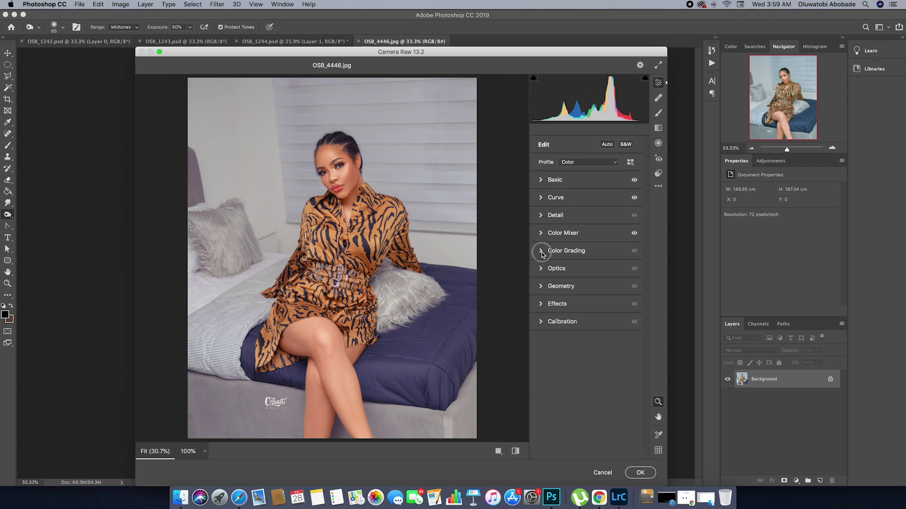
- Tint the midtones and highlights slightly toward yellow with the Color Grading wheels
{"action": "left_click", "coordinate": [541, 251]}
{"action": "left_click_drag", "start_coordinate": [586, 314], "coordinate": [585, 309]}
{"action": "left_click_drag", "start_coordinate": [613, 384], "coordinate": [616, 380]}
{"action": "left_click", "coordinate": [544, 251]}
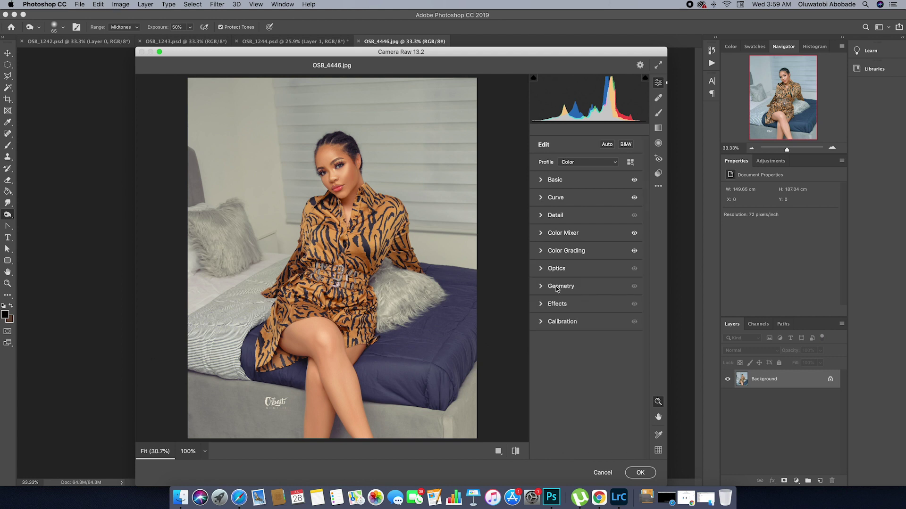
- Add a slight amount of grain in Effects and set the Detail sharpening to 10
{"action": "left_click", "coordinate": [542, 308]}
{"action": "left_click_drag", "start_coordinate": [542, 325], "coordinate": [546, 325]}
{"action": "left_click", "coordinate": [541, 304]}
{"action": "left_click", "coordinate": [541, 216]}
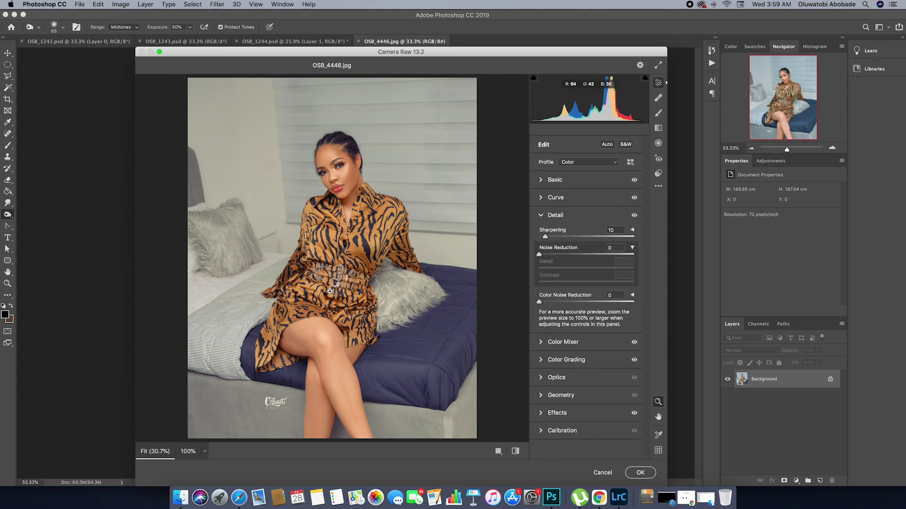
- Save the current adjustments as a preset named osb 1 in a new preset group called photoshop
{"action": "left_click", "coordinate": [658, 187]}
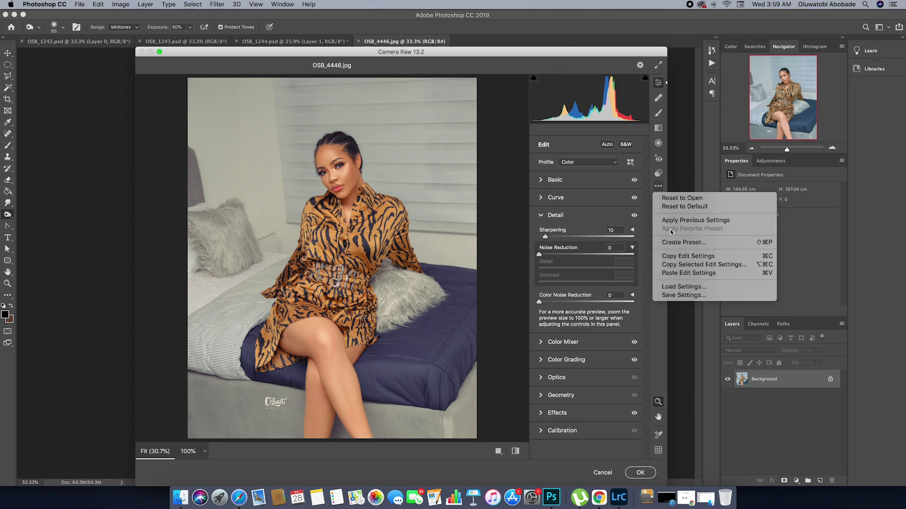
{"action": "left_click", "coordinate": [677, 242]}
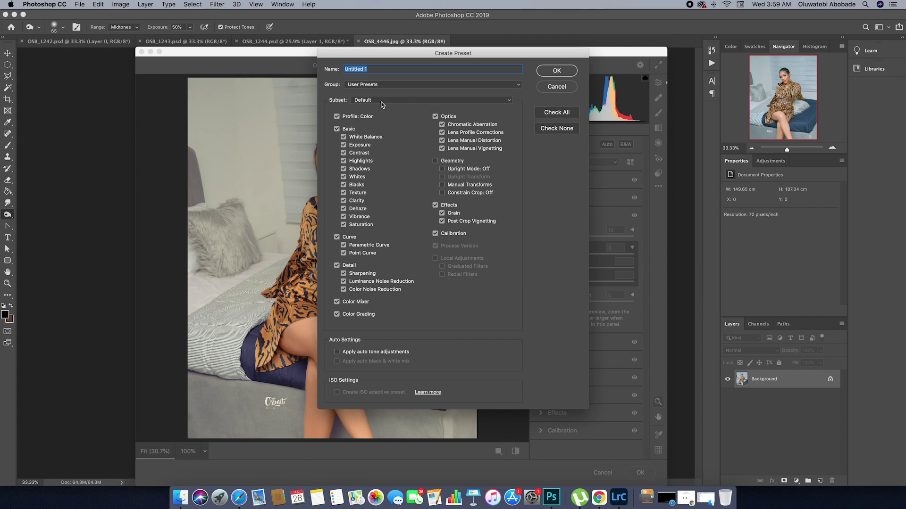
{"action": "left_click", "coordinate": [387, 86]}
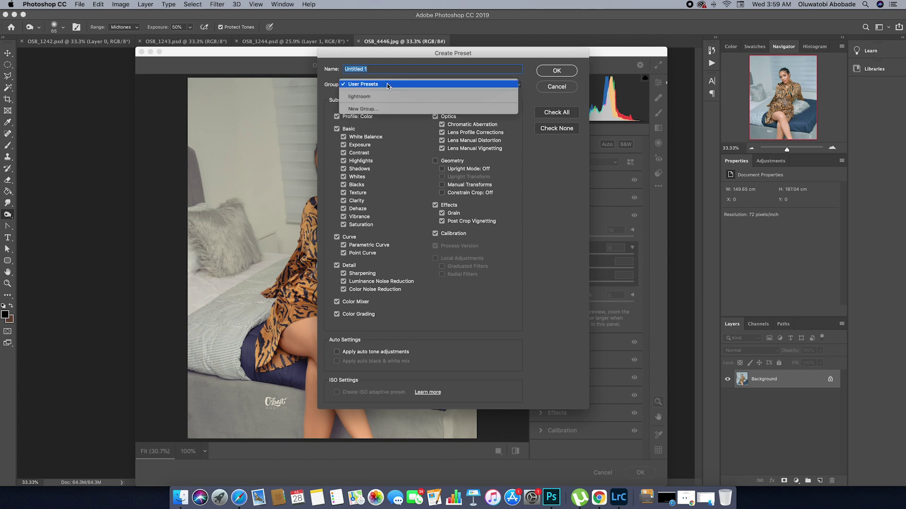
{"action": "left_click", "coordinate": [363, 108]}
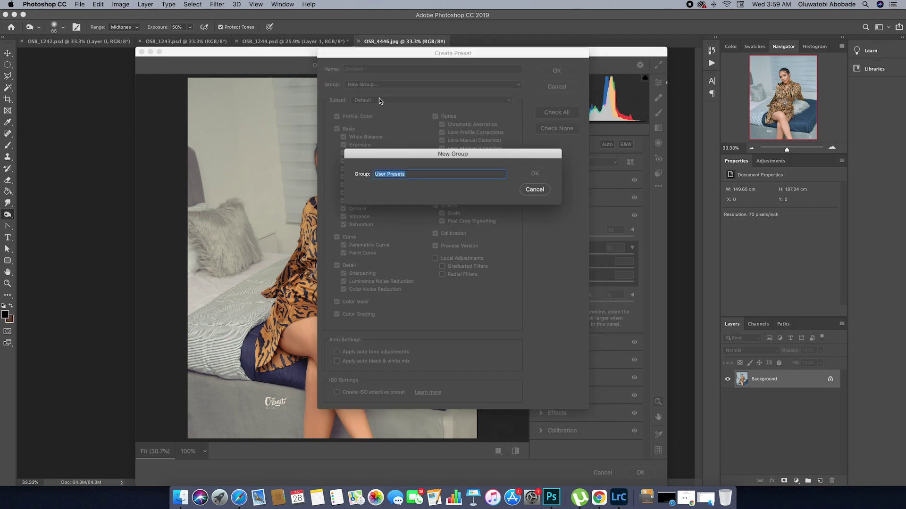
{"action": "type", "text": "photoshop"}
{"action": "left_click", "coordinate": [535, 174]}
{"action": "triple_click", "coordinate": [368, 69]}
{"action": "type", "text": "osb"}
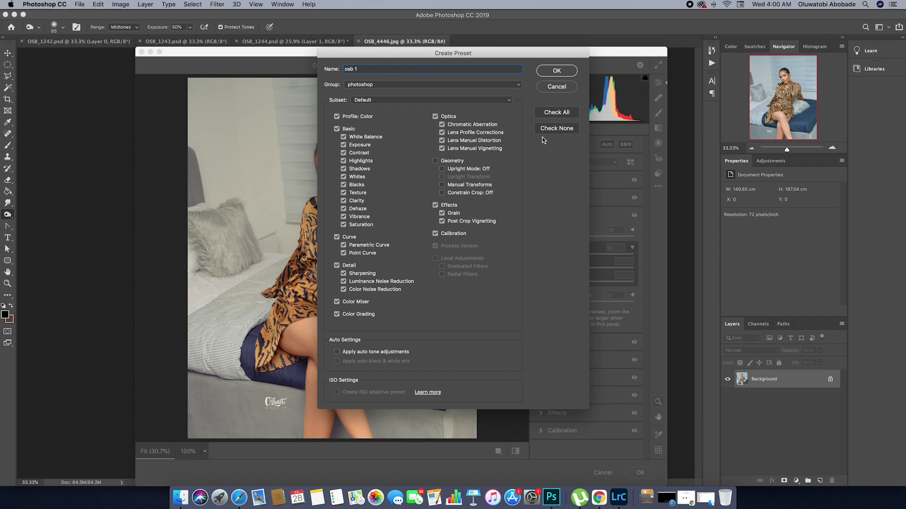
{"action": "left_click", "coordinate": [550, 73]}
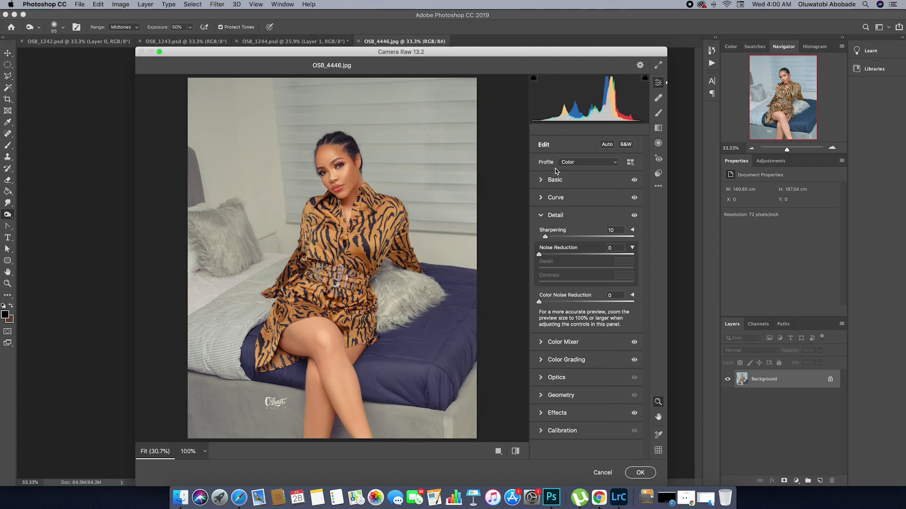
- Discard the open filter adjustments and load the settings file osb 1.xmp in a fresh Camera Raw Filter session
{"action": "left_click", "coordinate": [603, 473]}
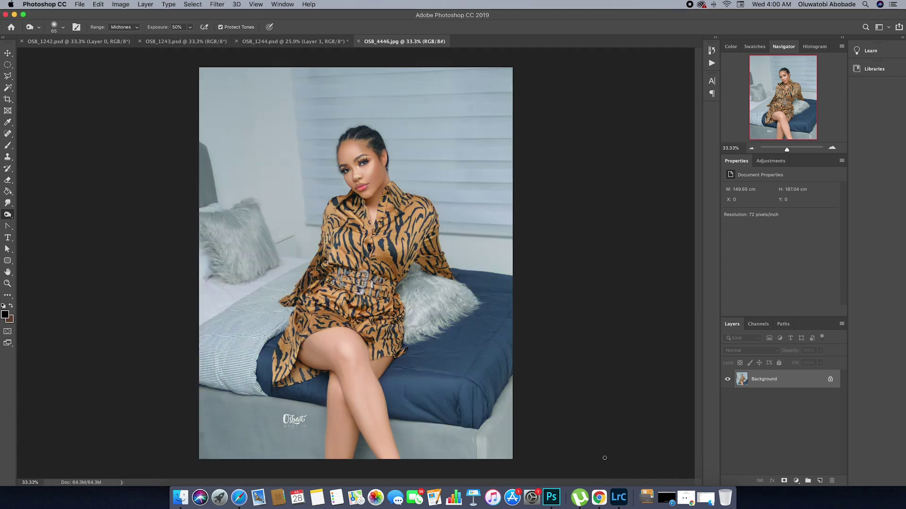
{"action": "left_click", "coordinate": [222, 5]}
{"action": "left_click", "coordinate": [231, 59]}
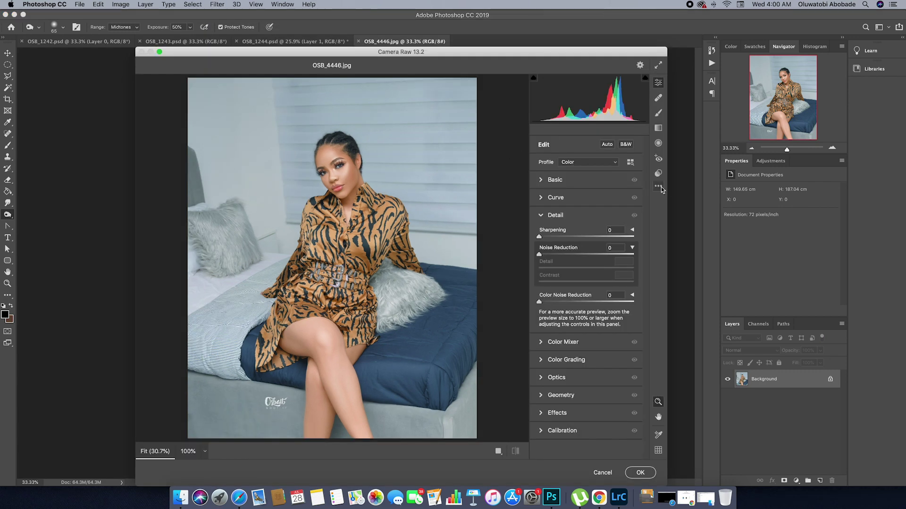
{"action": "left_click", "coordinate": [658, 186]}
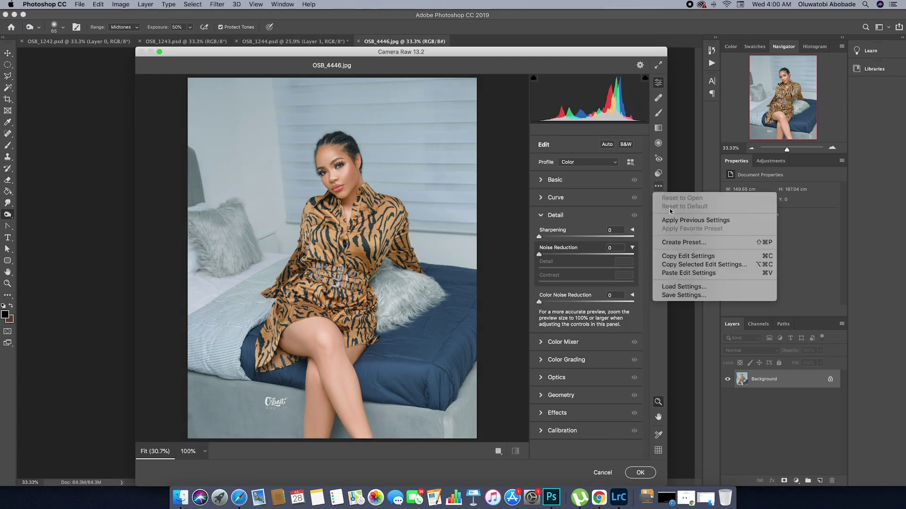
{"action": "left_click", "coordinate": [684, 286]}
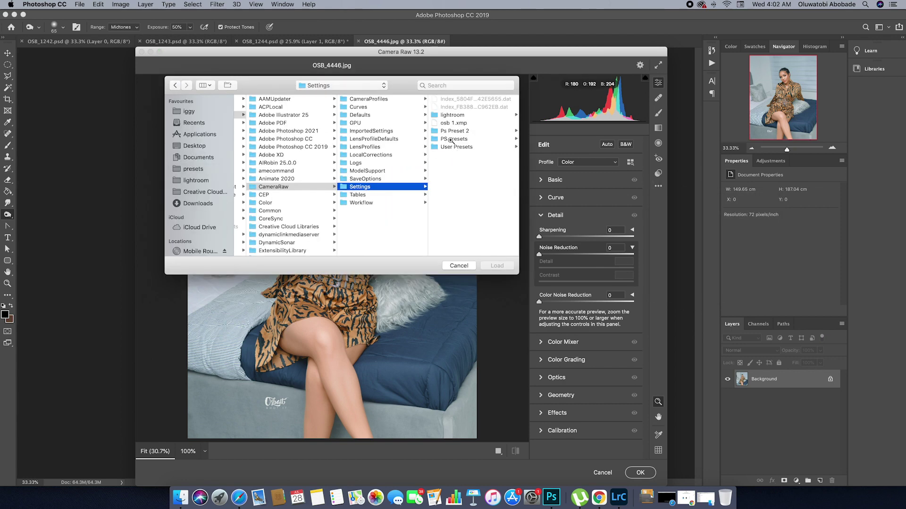
{"action": "left_click", "coordinate": [454, 123]}
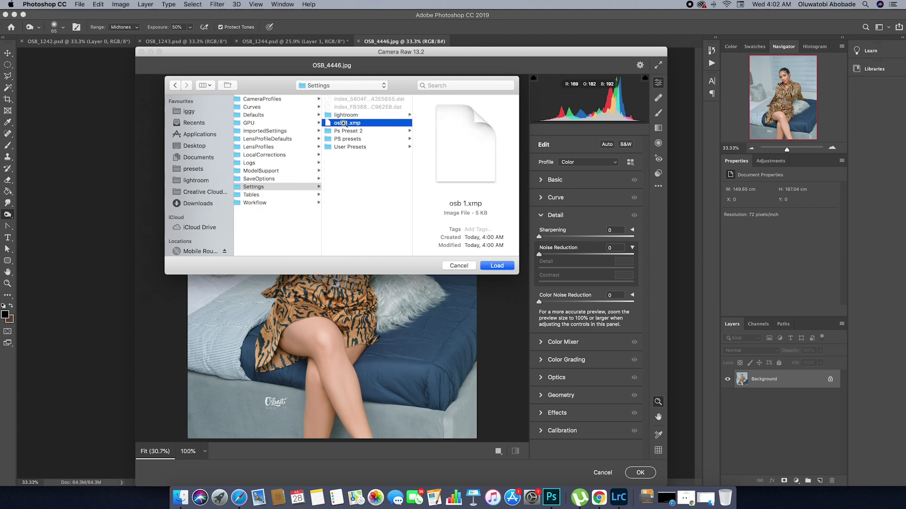
{"action": "left_click", "coordinate": [498, 266]}
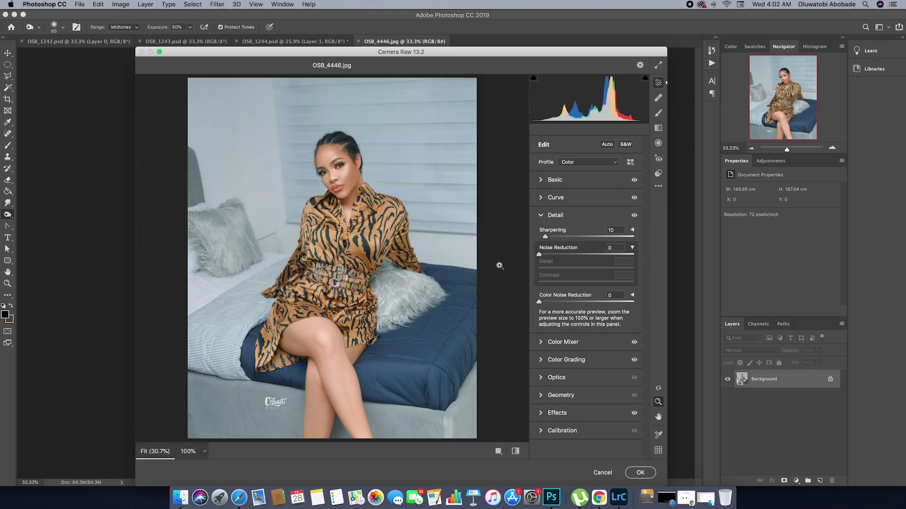
- Examine the graded face up close and compare the photo with Layer 1 shown and hidden
{"action": "left_click_drag", "start_coordinate": [327, 174], "coordinate": [407, 230]}
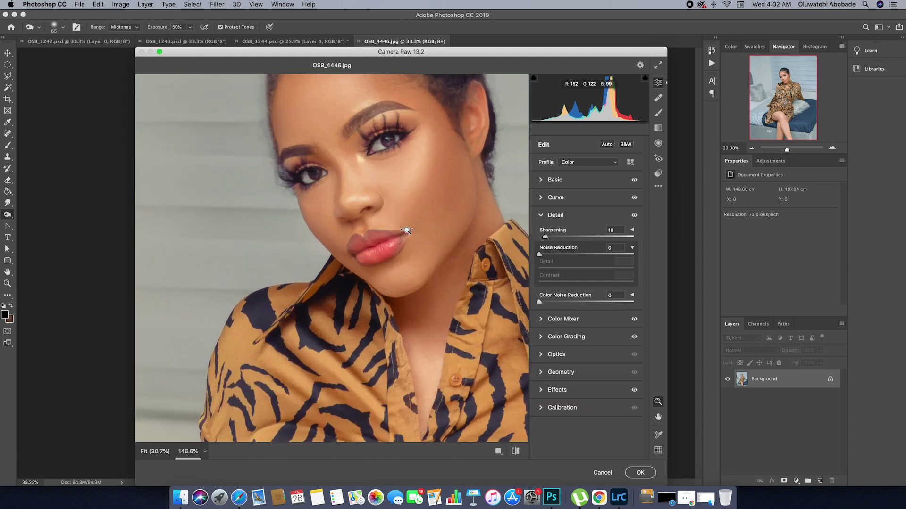
{"action": "key", "text": "cmd+0"}
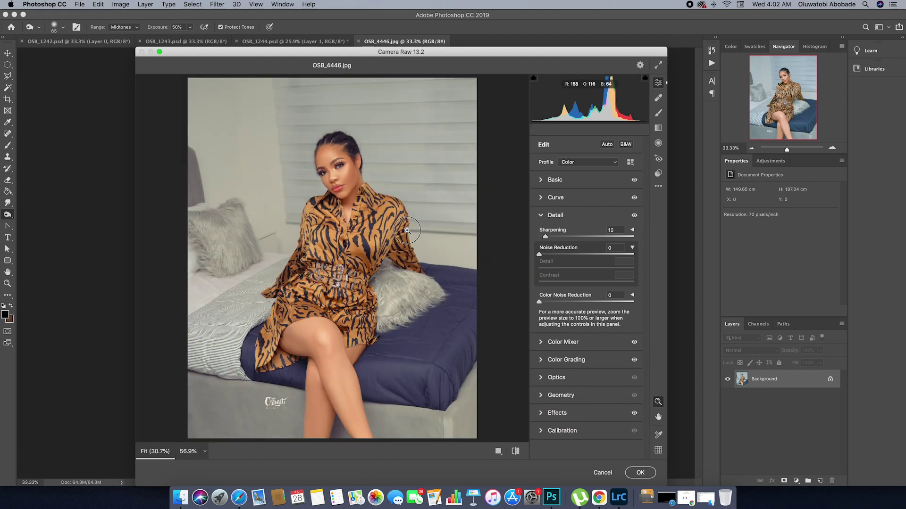
{"action": "left_click", "coordinate": [363, 183]}
{"action": "left_click_drag", "start_coordinate": [363, 182], "coordinate": [321, 173]}
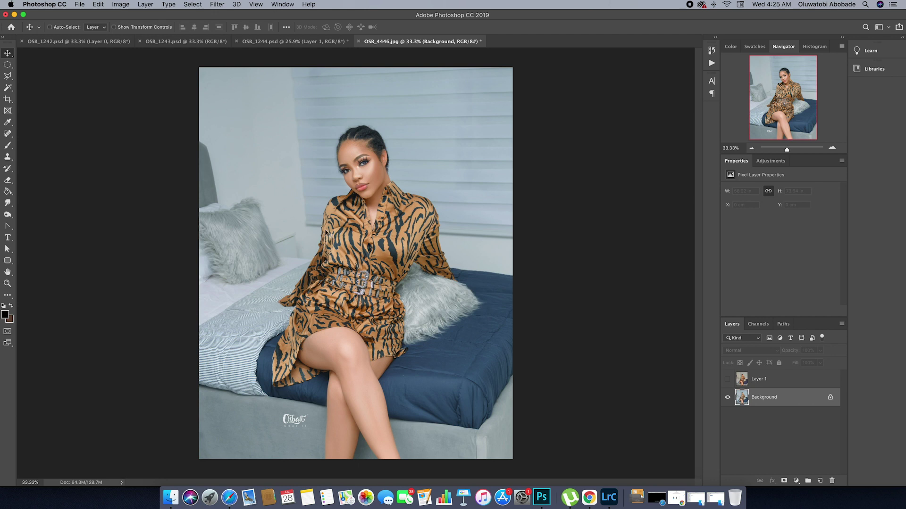
{"action": "left_click", "coordinate": [727, 379]}
{"action": "left_click", "coordinate": [728, 379]}
- Prepare a Save for Web export of the photo as JPEG High, scaled to 40 percent
{"action": "left_click", "coordinate": [83, 7]}
{"action": "mouse_move", "coordinate": [123, 117]}
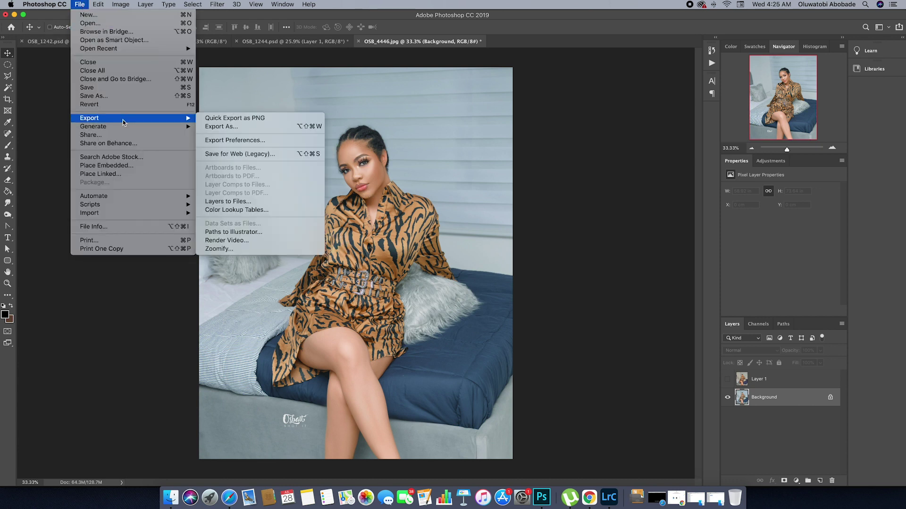
{"action": "left_click", "coordinate": [258, 159]}
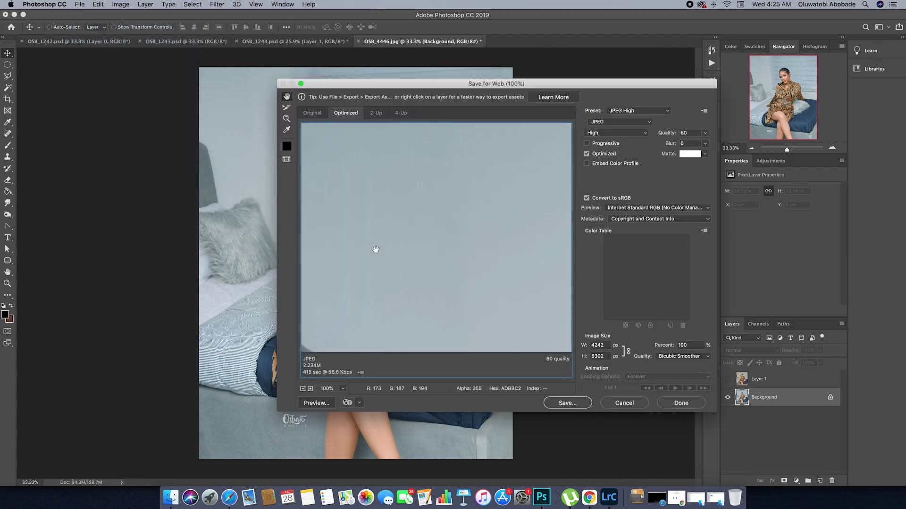
{"action": "left_click", "coordinate": [643, 343]}
{"action": "type", "text": "40"}
{"action": "left_click", "coordinate": [671, 348]}
{"action": "key", "text": "Right"}
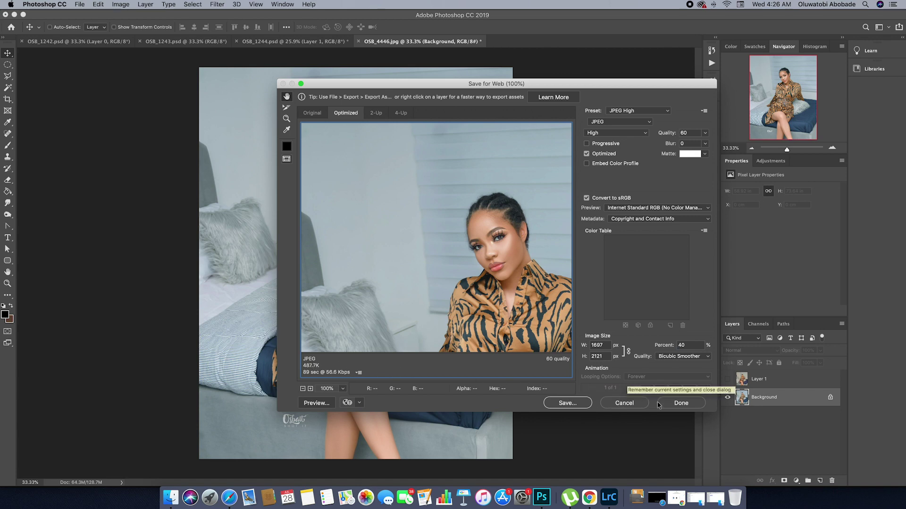
- Save the web JPEG as OSB_44460.jpg in the presets folder
{"action": "left_click", "coordinate": [568, 403]}
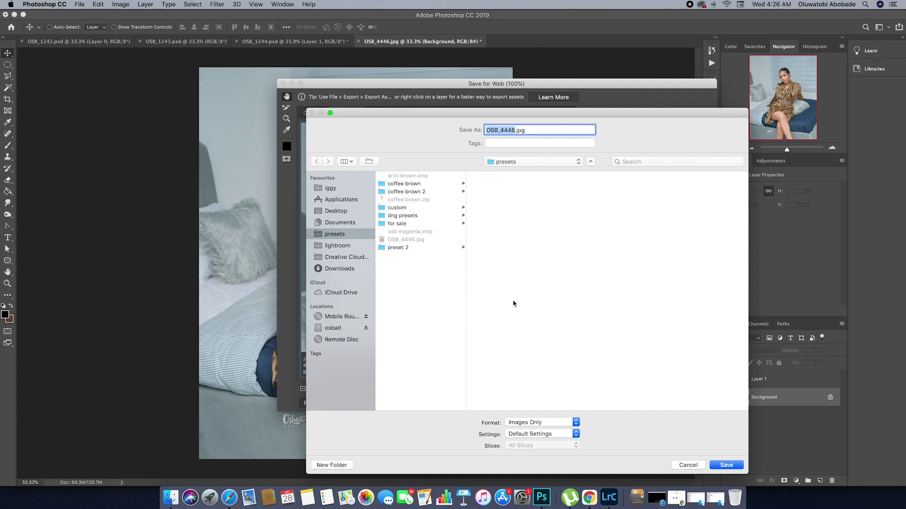
{"action": "left_click", "coordinate": [514, 130]}
{"action": "left_click", "coordinate": [726, 466]}
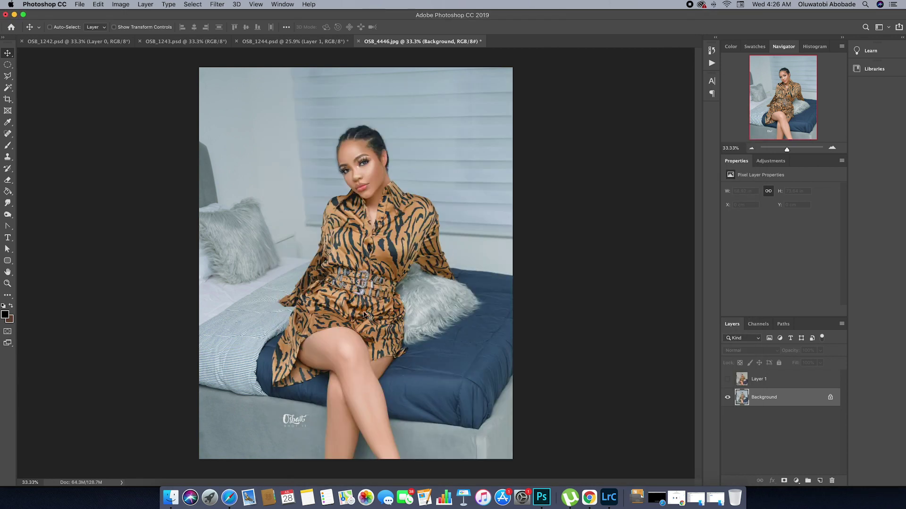
- Switch to Lightroom Classic and apply the osb magenta preset to OSB_4446.jpg
{"action": "left_click", "coordinate": [611, 495]}
{"action": "scroll", "coordinate": [342, 297], "scroll_direction": "down", "scroll_amount": 3}
{"action": "scroll", "coordinate": [342, 298], "scroll_direction": "up", "scroll_amount": 5}
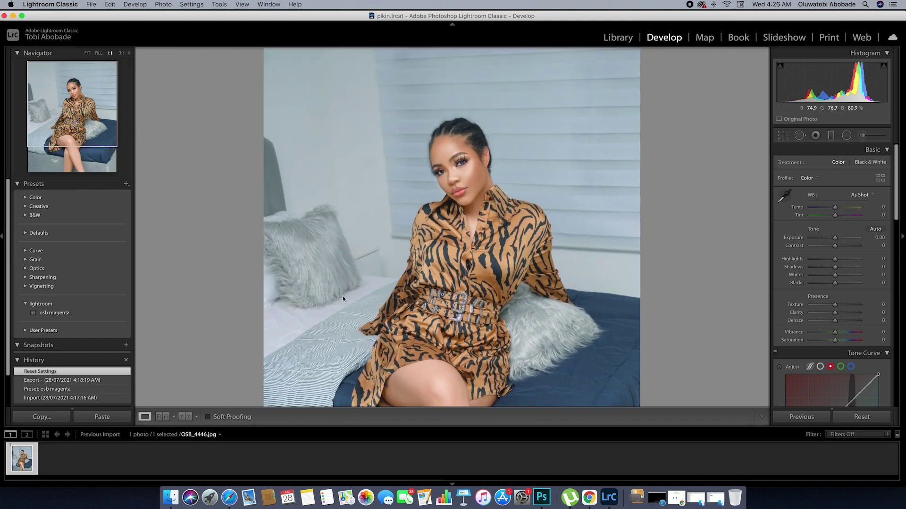
{"action": "scroll", "coordinate": [343, 298], "scroll_direction": "down", "scroll_amount": 8}
{"action": "scroll", "coordinate": [342, 298], "scroll_direction": "up", "scroll_amount": 6}
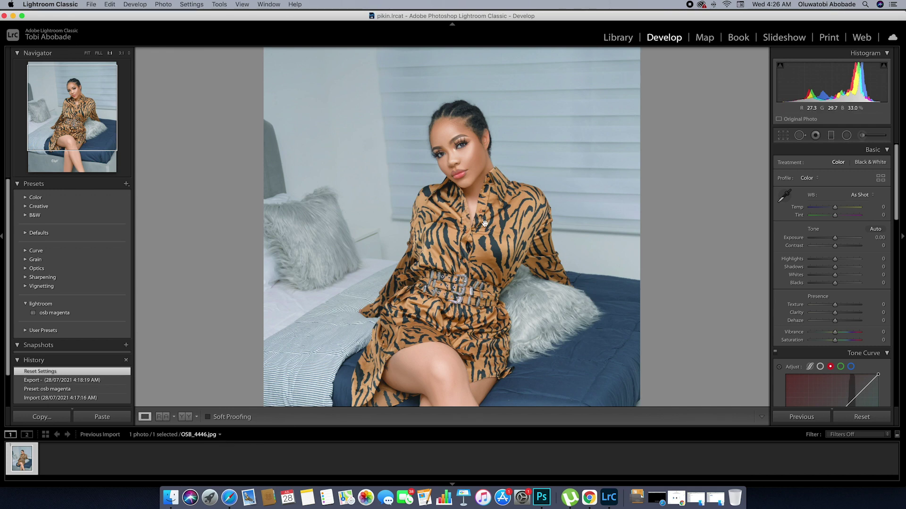
{"action": "left_click", "coordinate": [63, 314]}
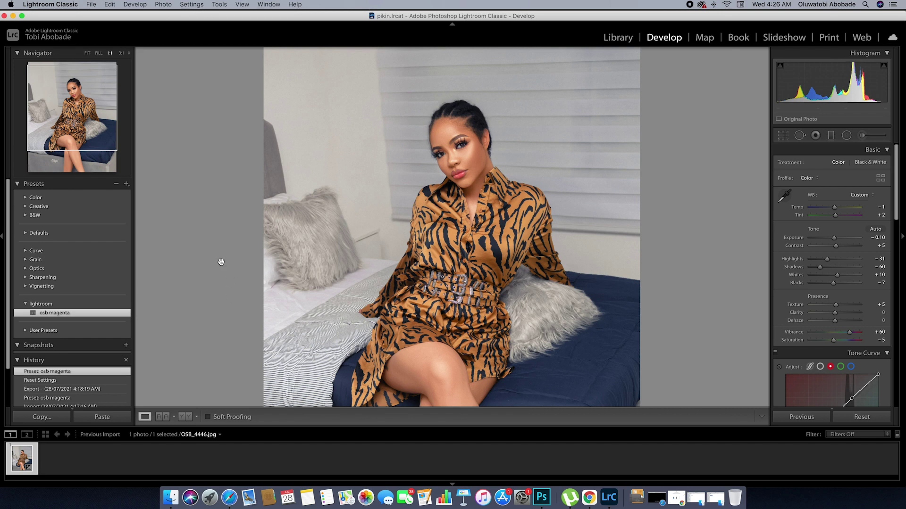
- Export the photo to DNG in the dng presets folder, overwriting the existing OSB_4446.dng
{"action": "left_click", "coordinate": [92, 6]}
{"action": "mouse_move", "coordinate": [138, 144]}
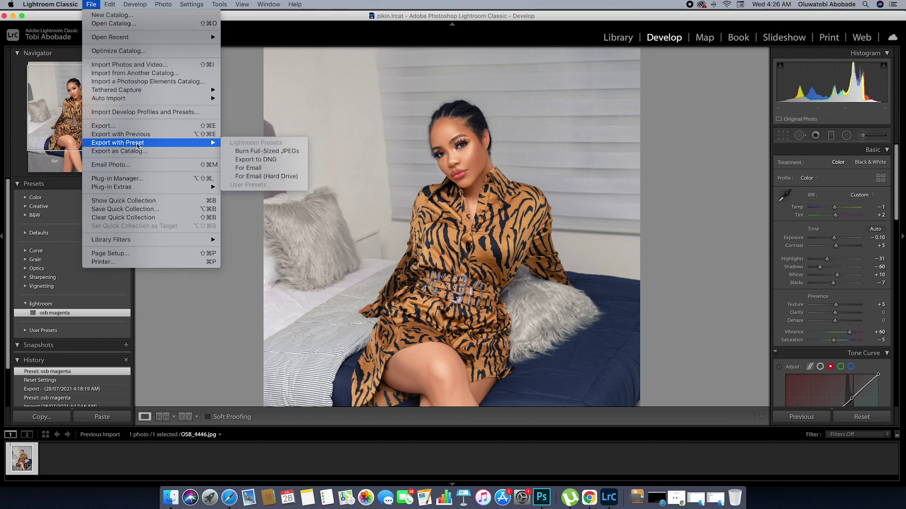
{"action": "left_click", "coordinate": [258, 159]}
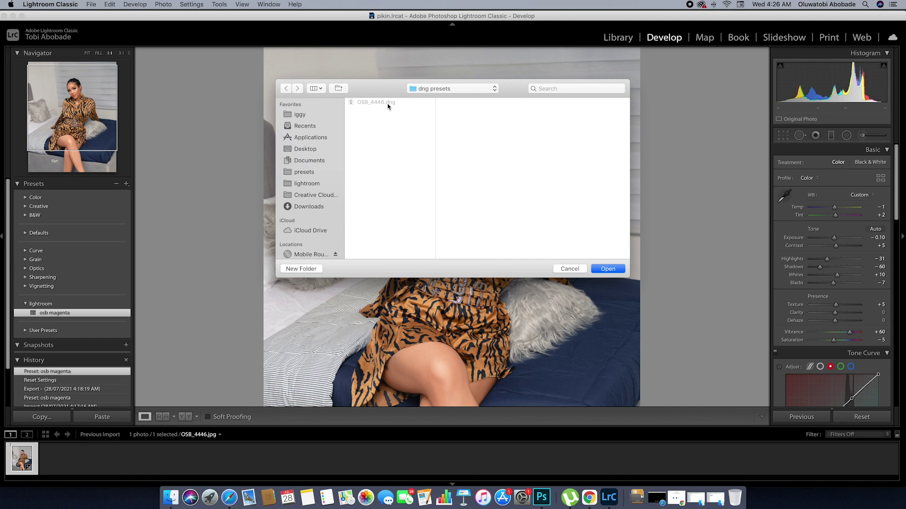
{"action": "left_click", "coordinate": [607, 269]}
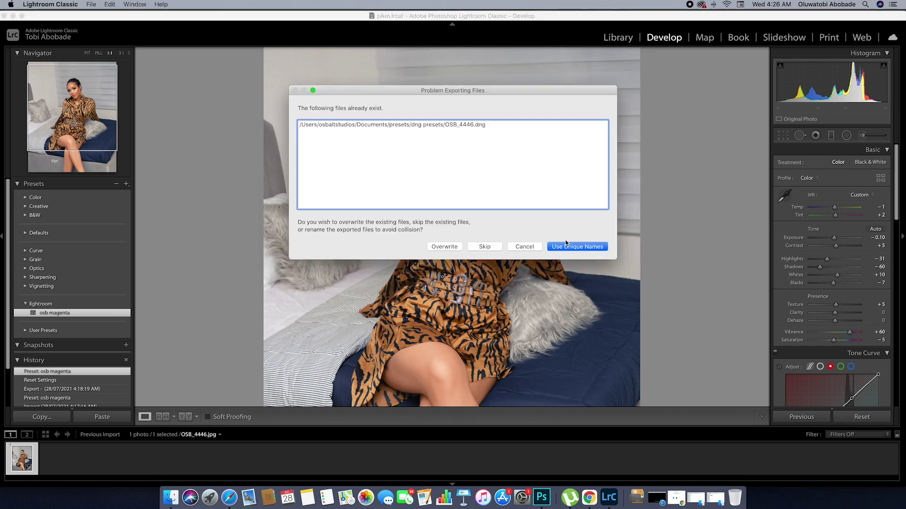
{"action": "left_click", "coordinate": [445, 247]}
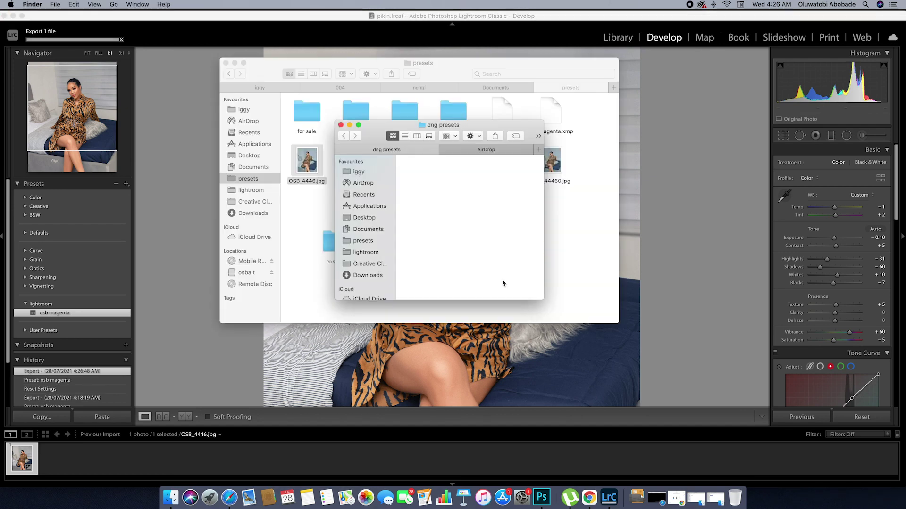